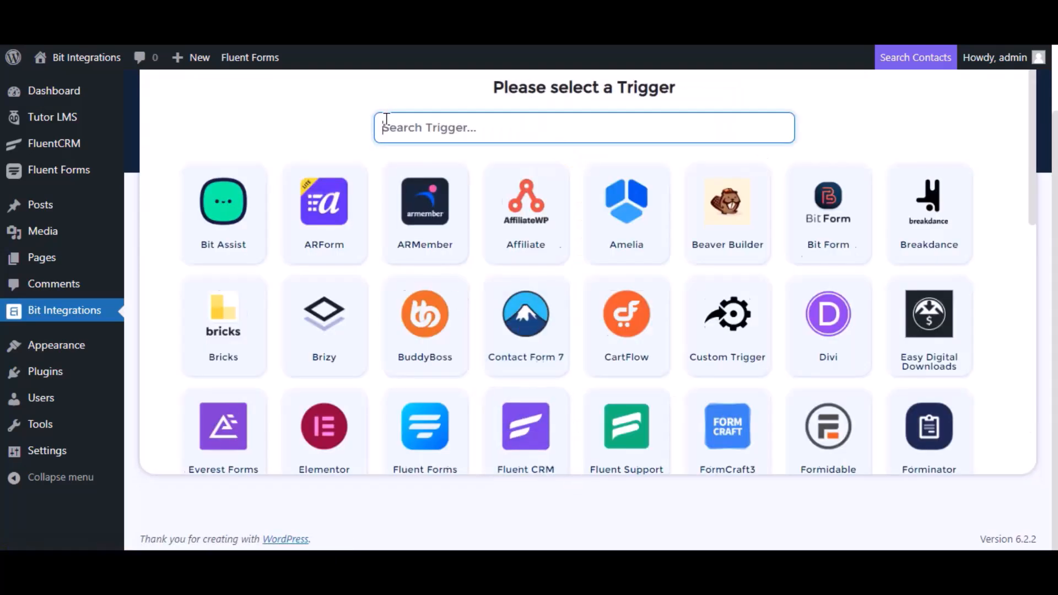
# - Set the trigger to Tutor LMS 'Complete a course' for Any Course
pyautogui.write('tu')
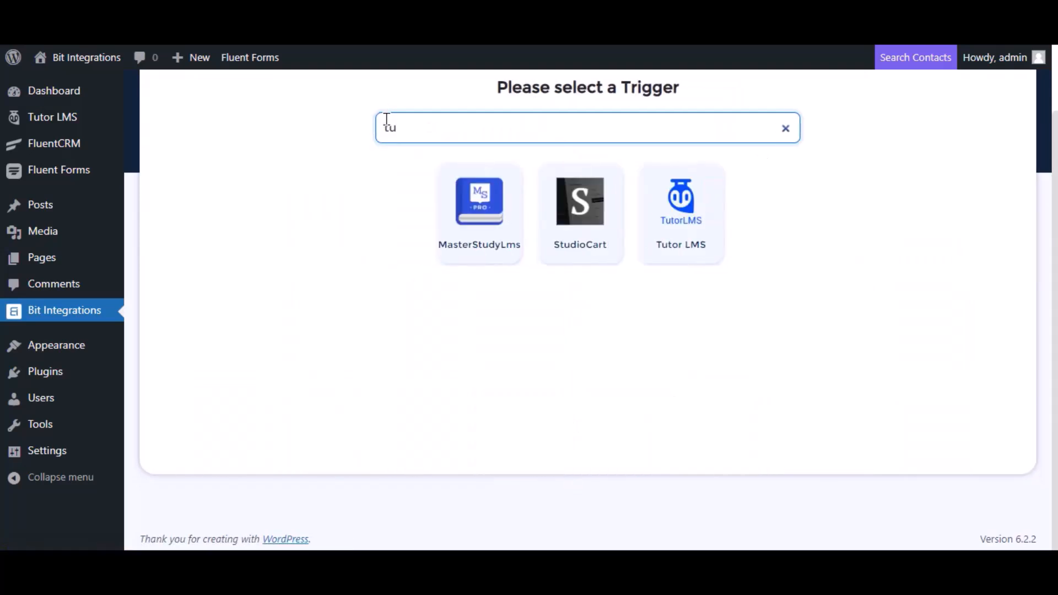
pyautogui.click(712, 224)
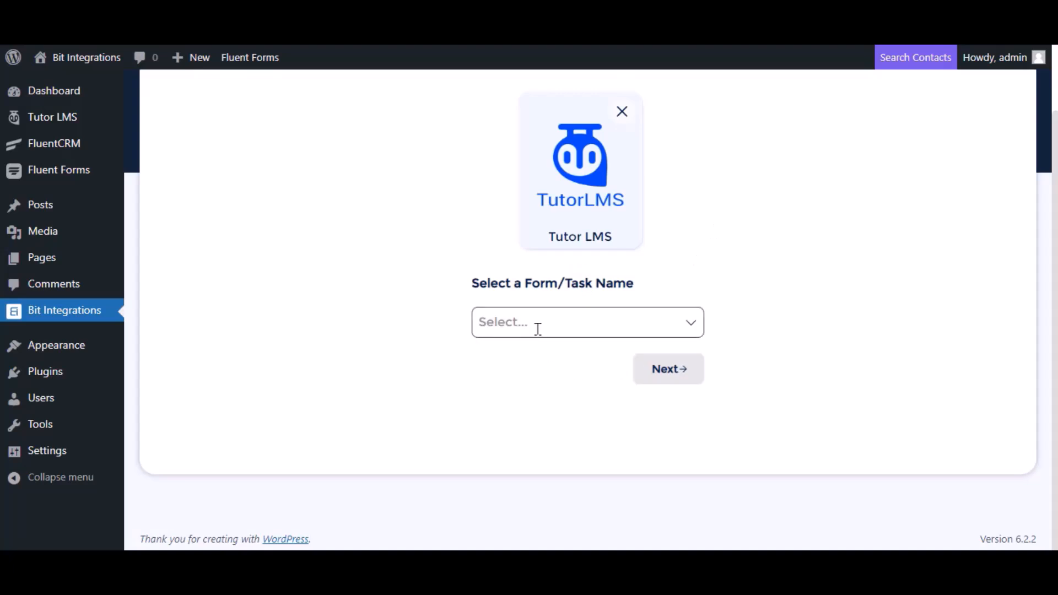
pyautogui.click(529, 322)
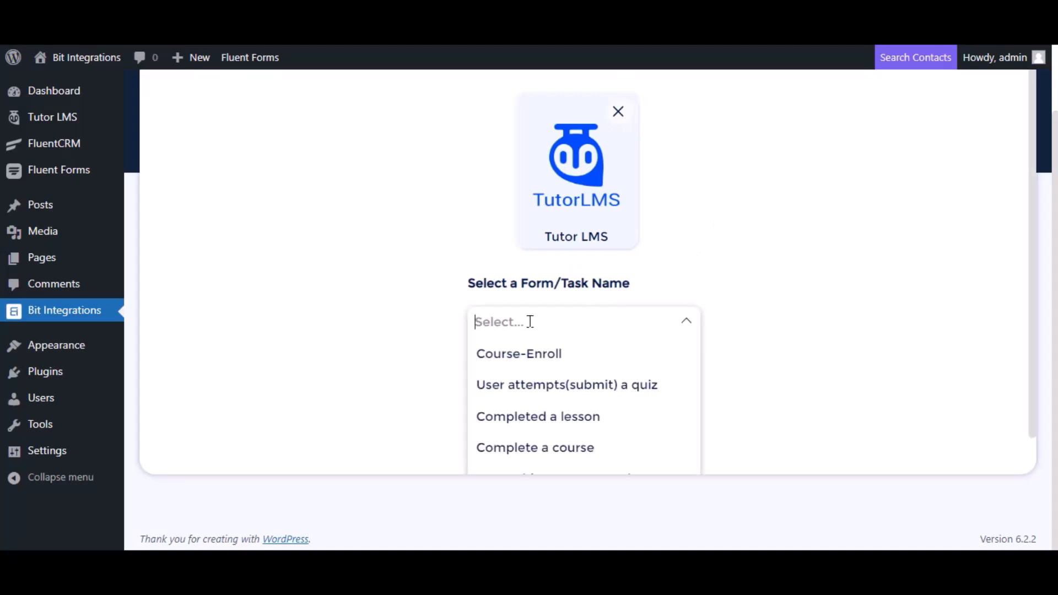
pyautogui.click(529, 449)
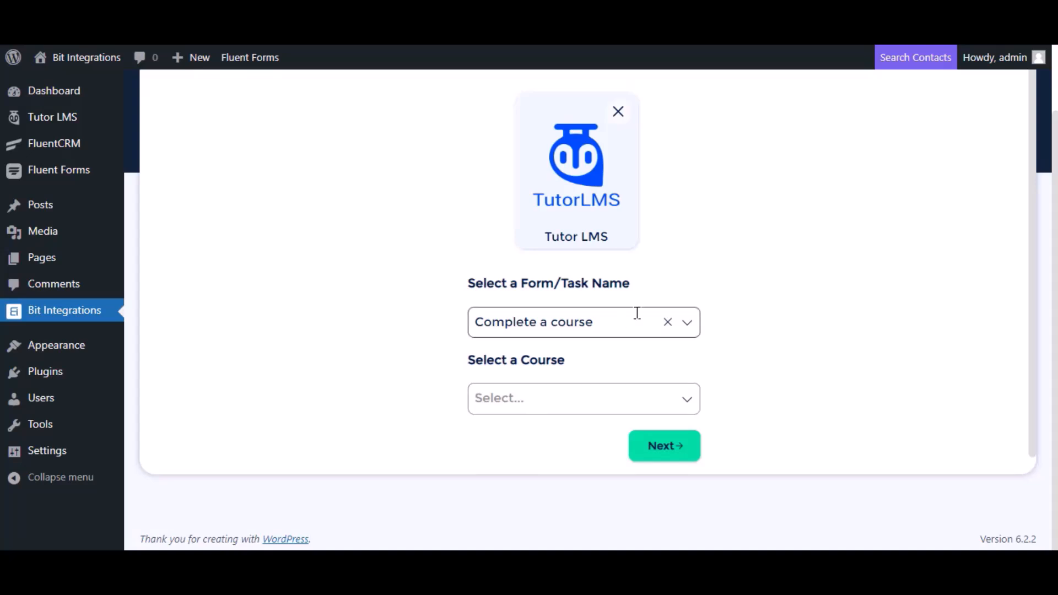
pyautogui.scroll(-1, 554, 378)
pyautogui.click(555, 379)
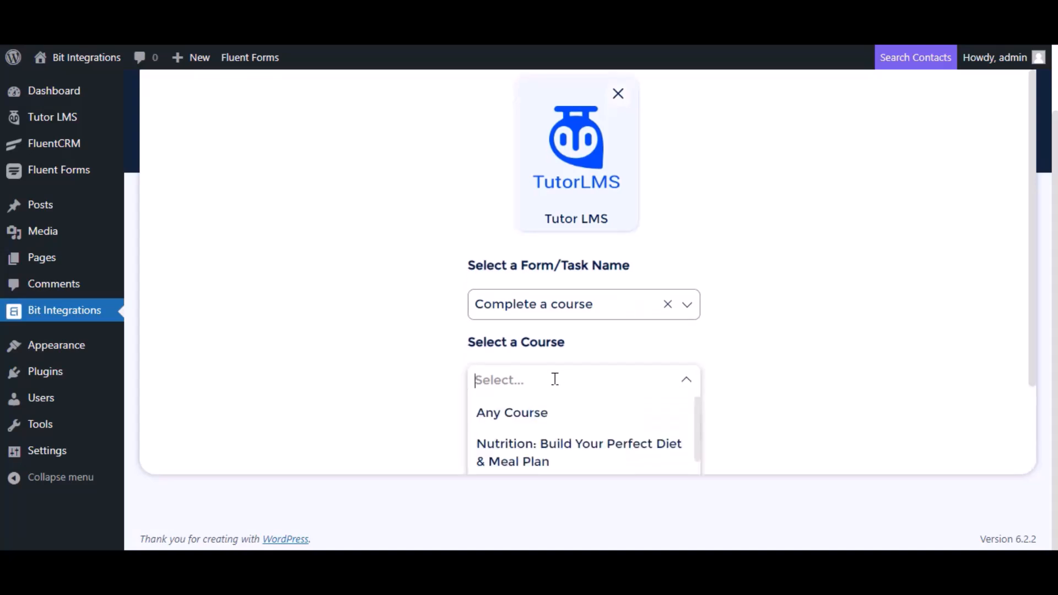
pyautogui.click(540, 412)
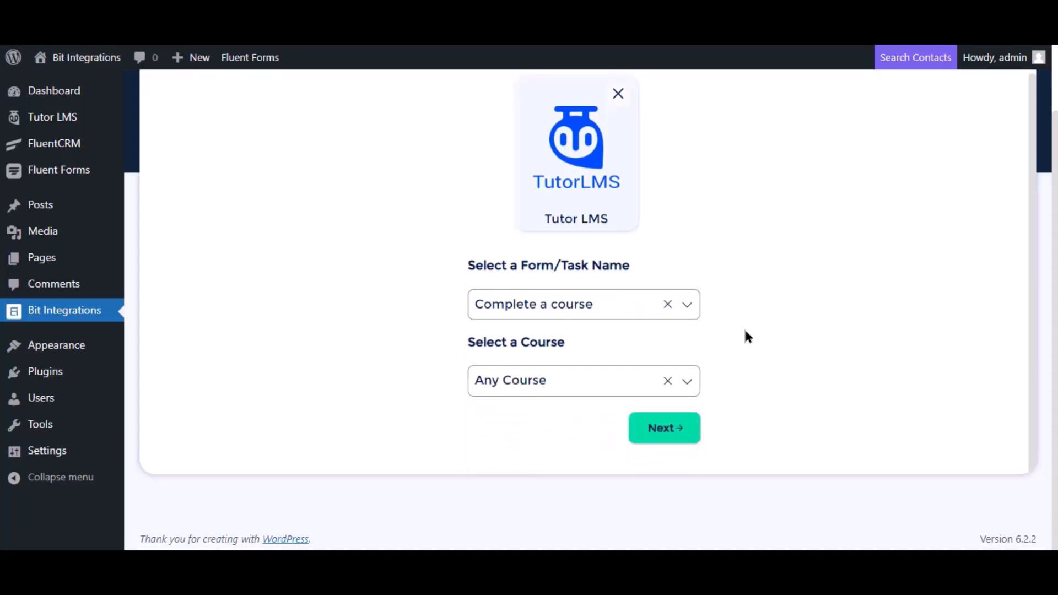
# - Pick WPWebhooks as the action and start filling its webhook Link field
pyautogui.click(665, 439)
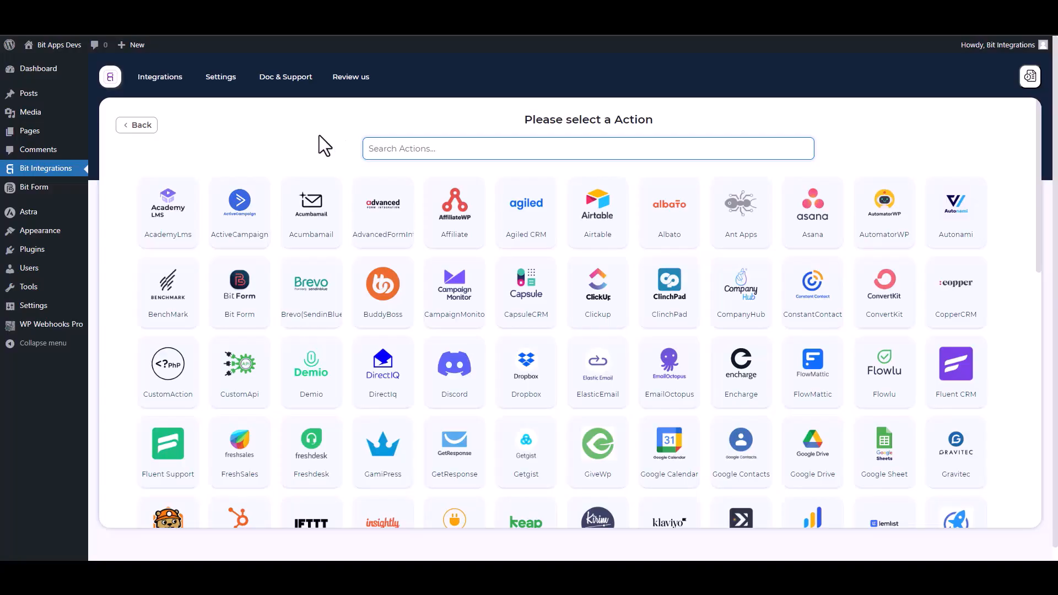
pyautogui.write('wp')
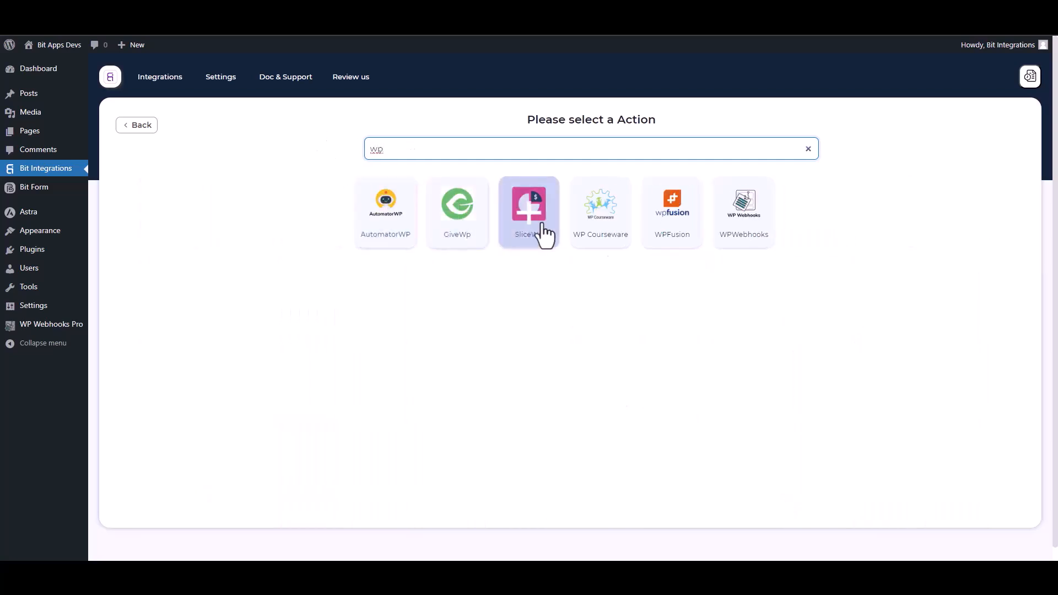
pyautogui.click(756, 249)
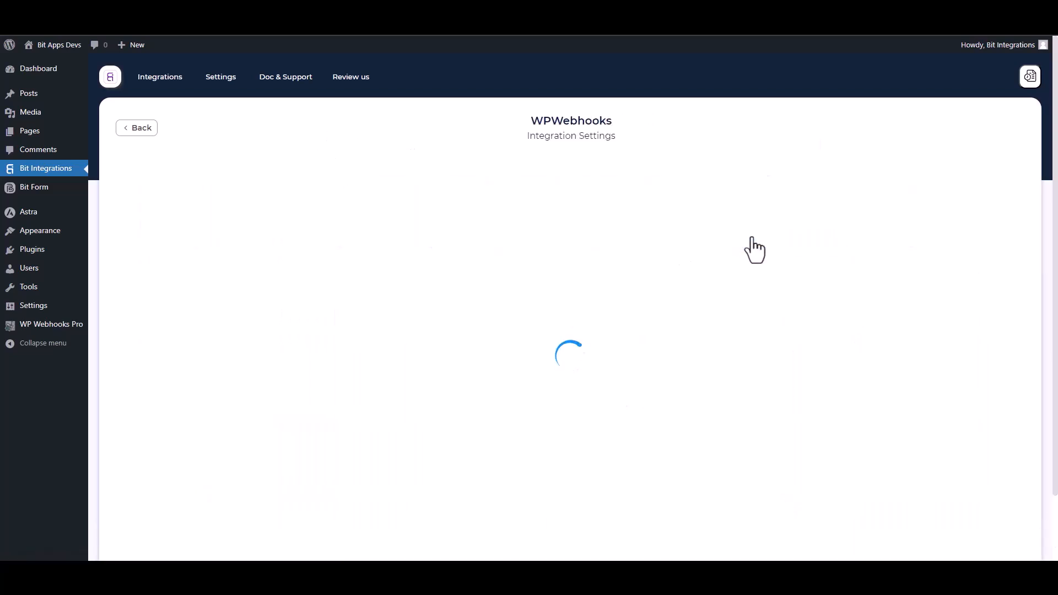
pyautogui.click(190, 301)
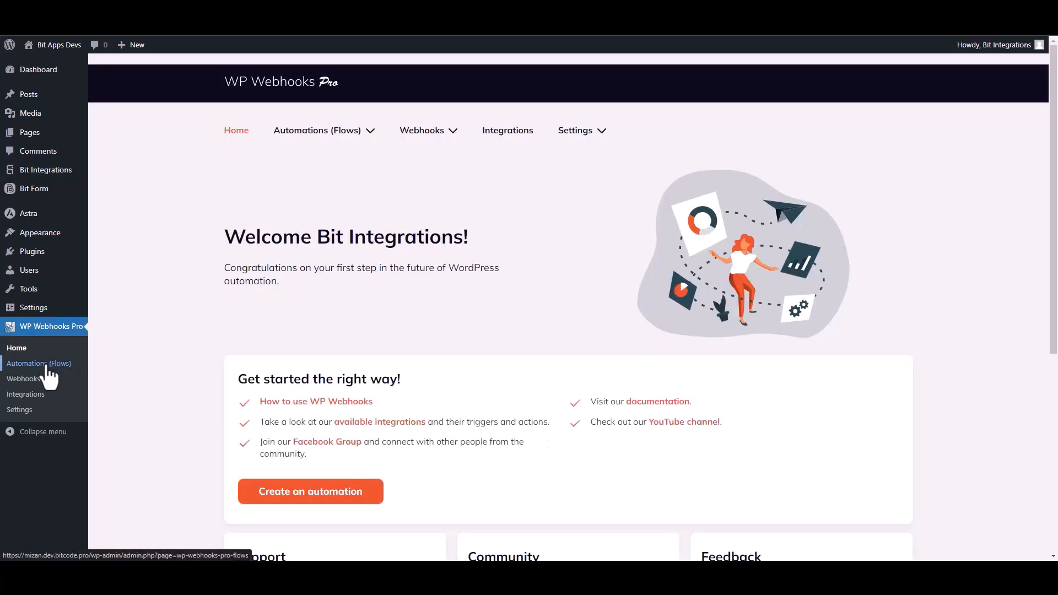
# - Create a new WP Webhooks Pro flow named 'Bit Integrations'
pyautogui.click(46, 364)
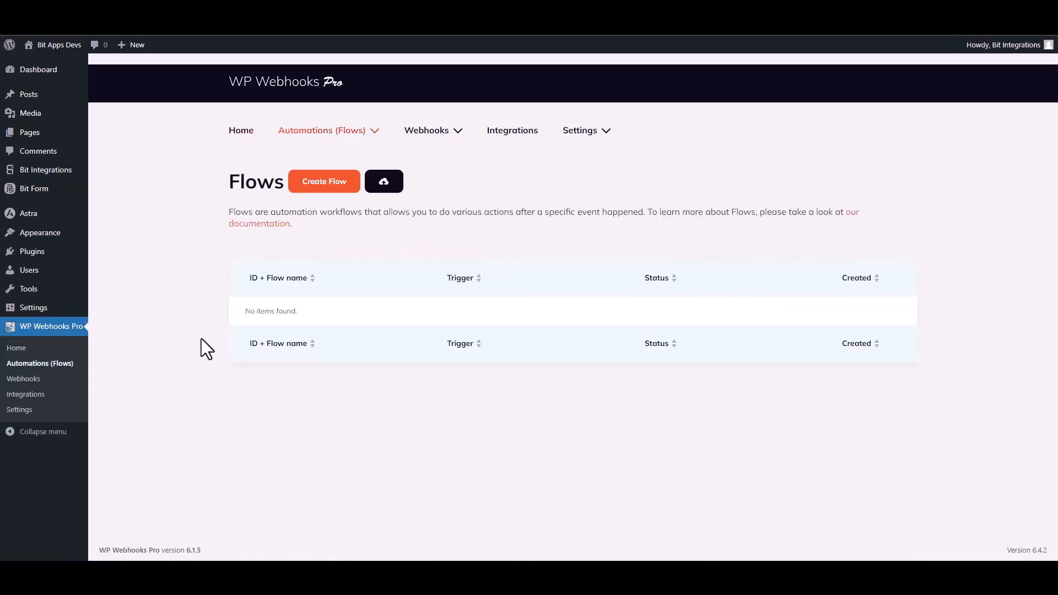
pyautogui.click(328, 193)
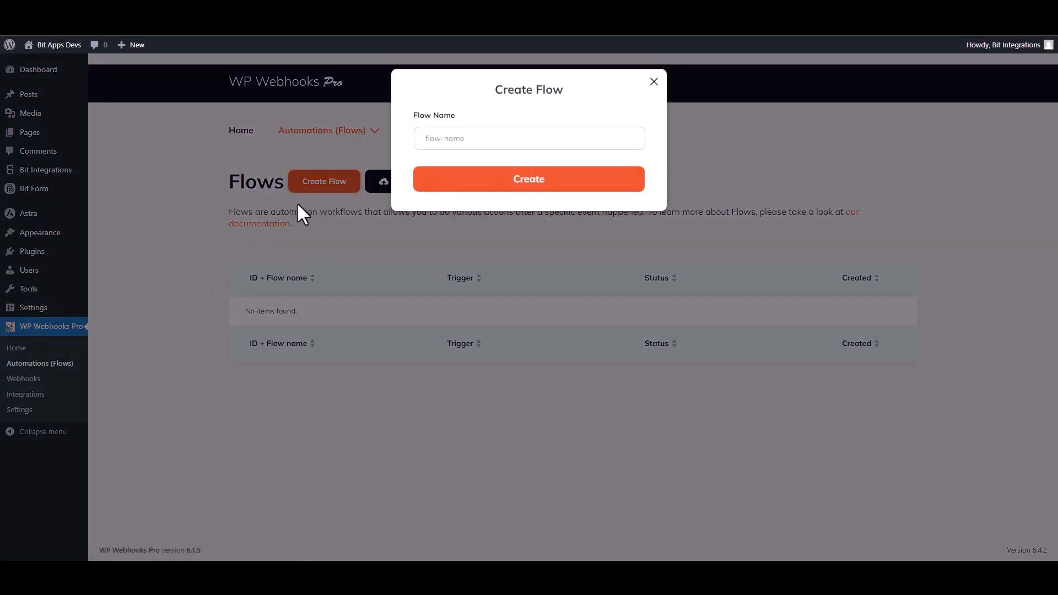
pyautogui.click(444, 142)
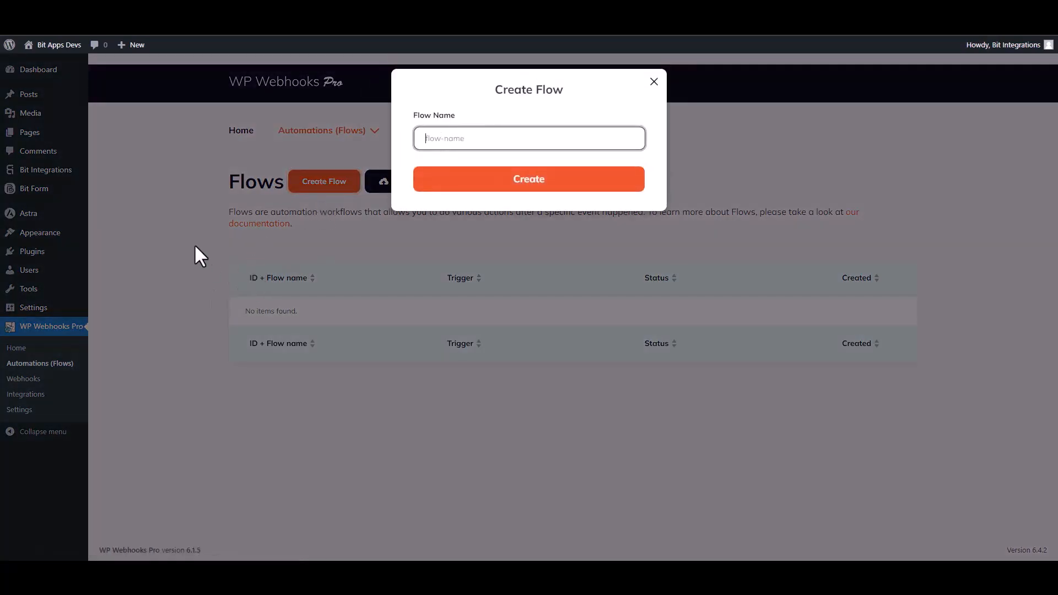
pyautogui.write('Bit Integrations')
pyautogui.click(525, 192)
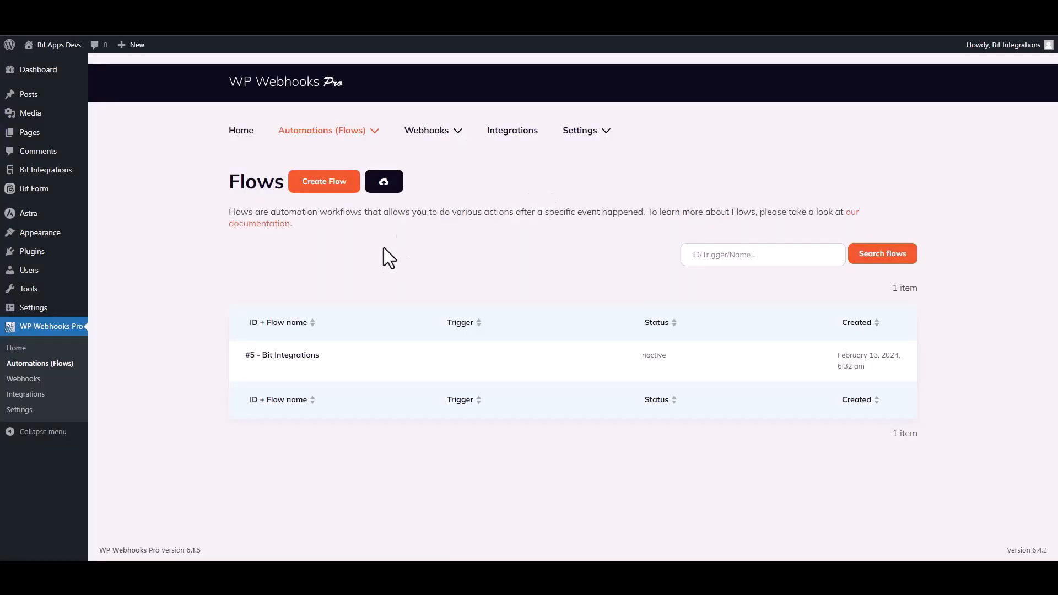
pyautogui.moveTo(301, 358)
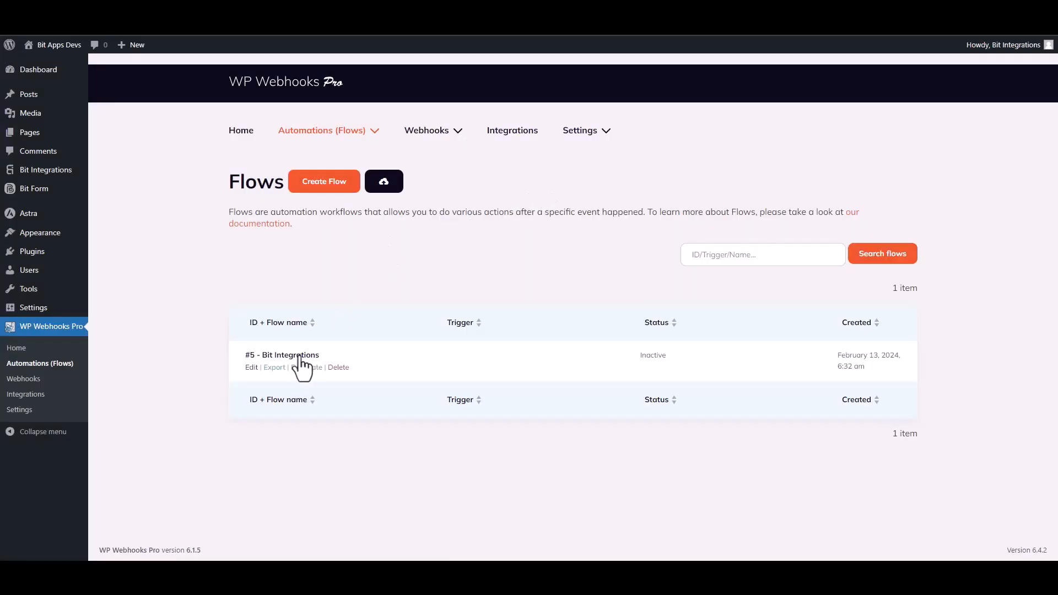
# - Set the flow's trigger to Webhooks 'HTTP request received' and copy its receivable URL
pyautogui.click(248, 367)
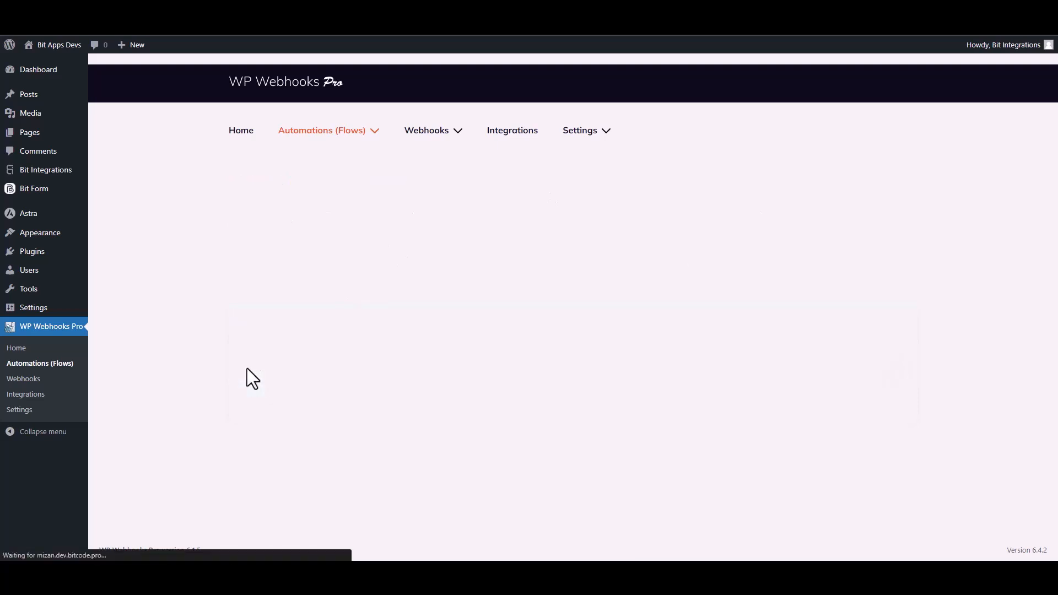
pyautogui.click(531, 257)
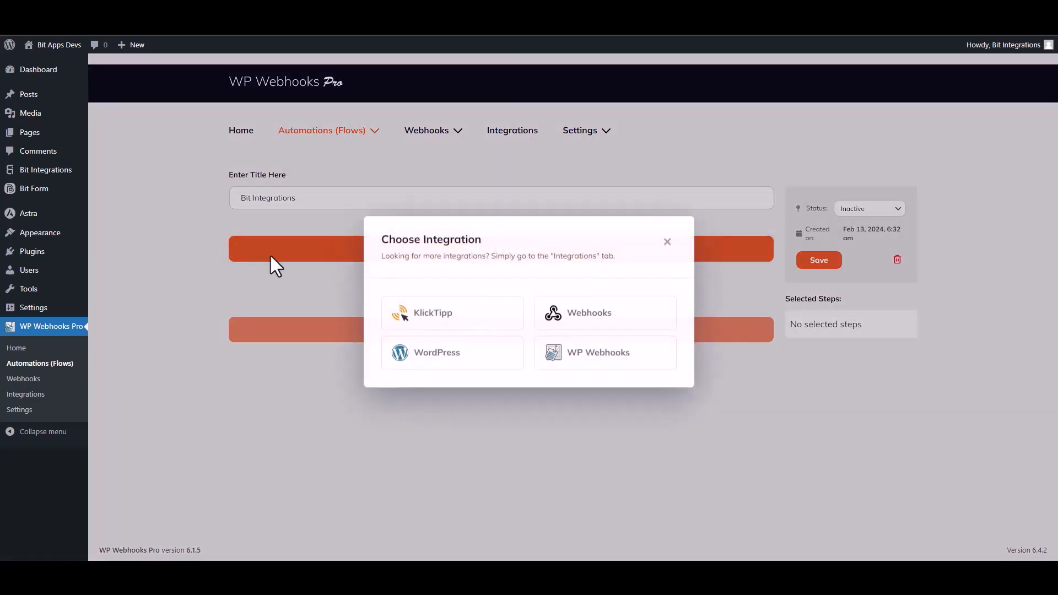
pyautogui.click(594, 312)
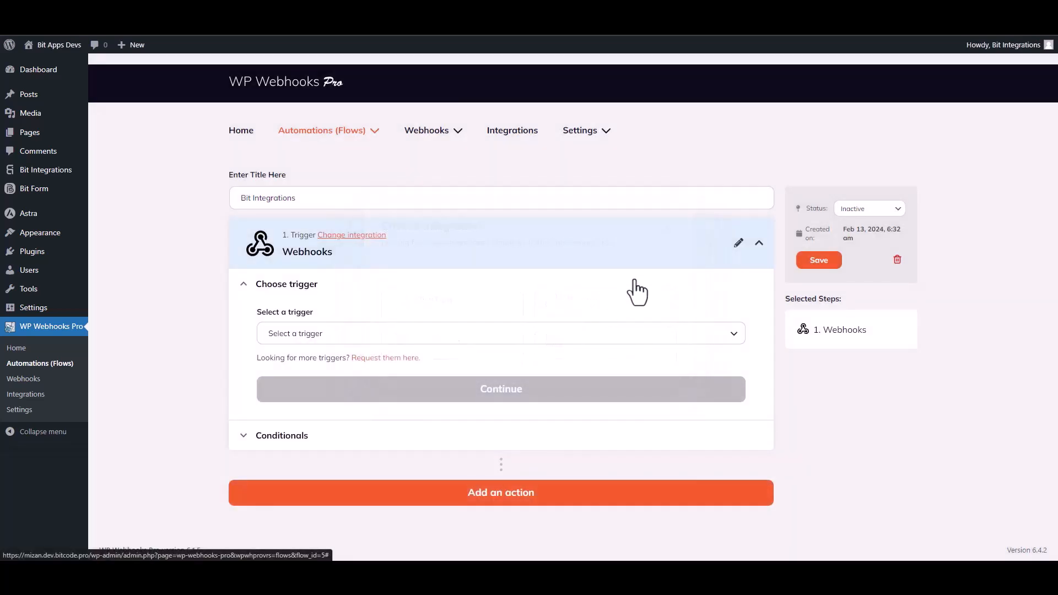
pyautogui.click(319, 339)
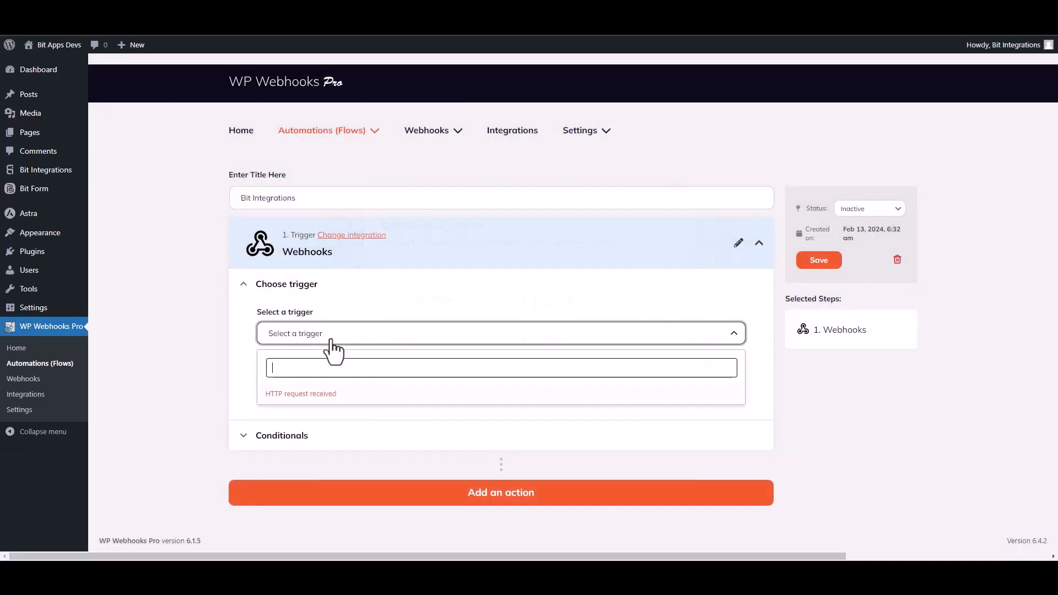
pyautogui.click(318, 396)
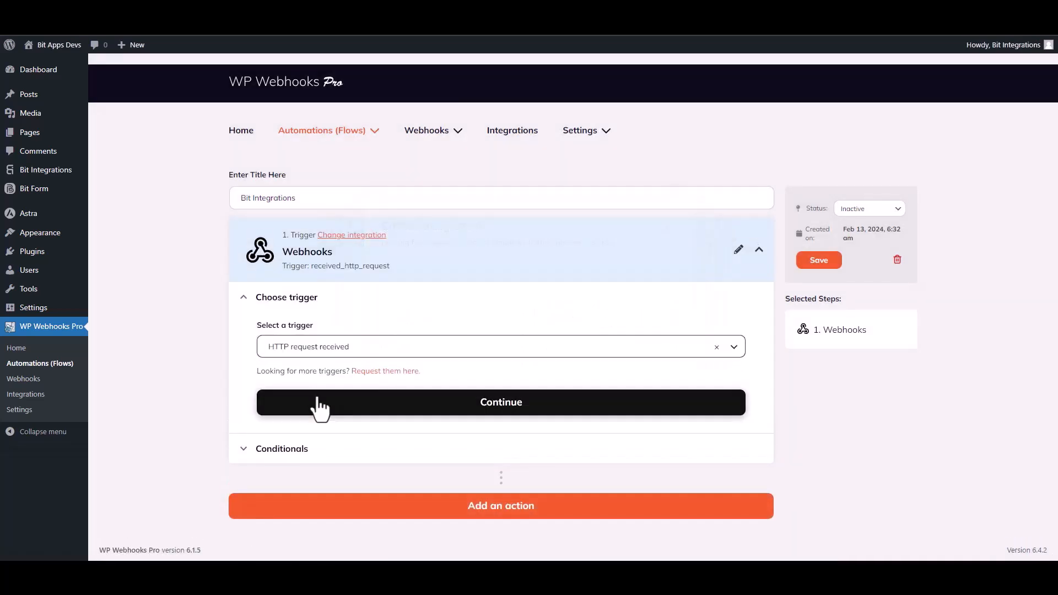
pyautogui.click(488, 403)
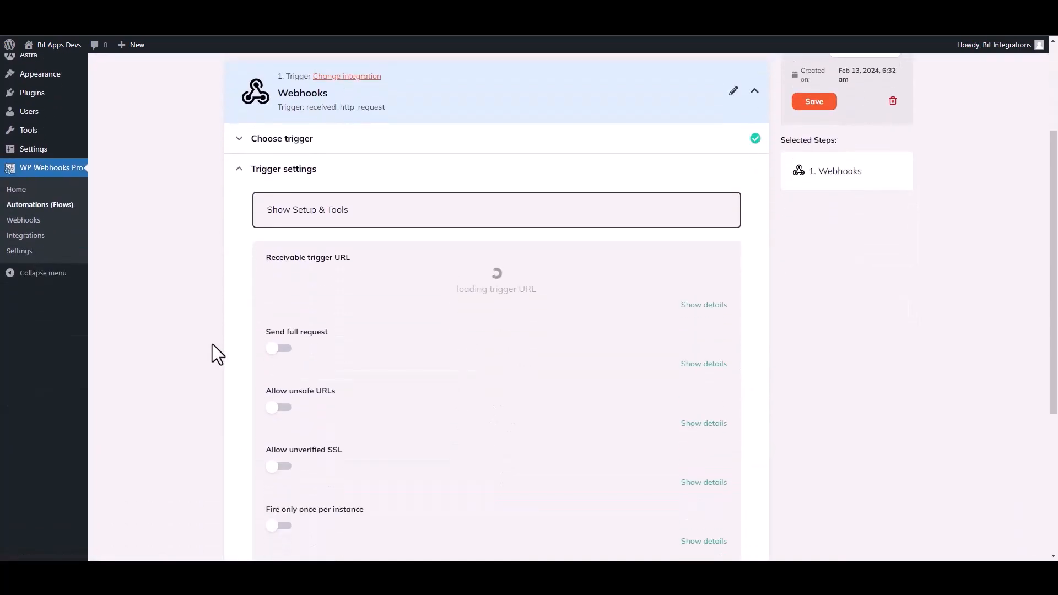
pyautogui.click(421, 285)
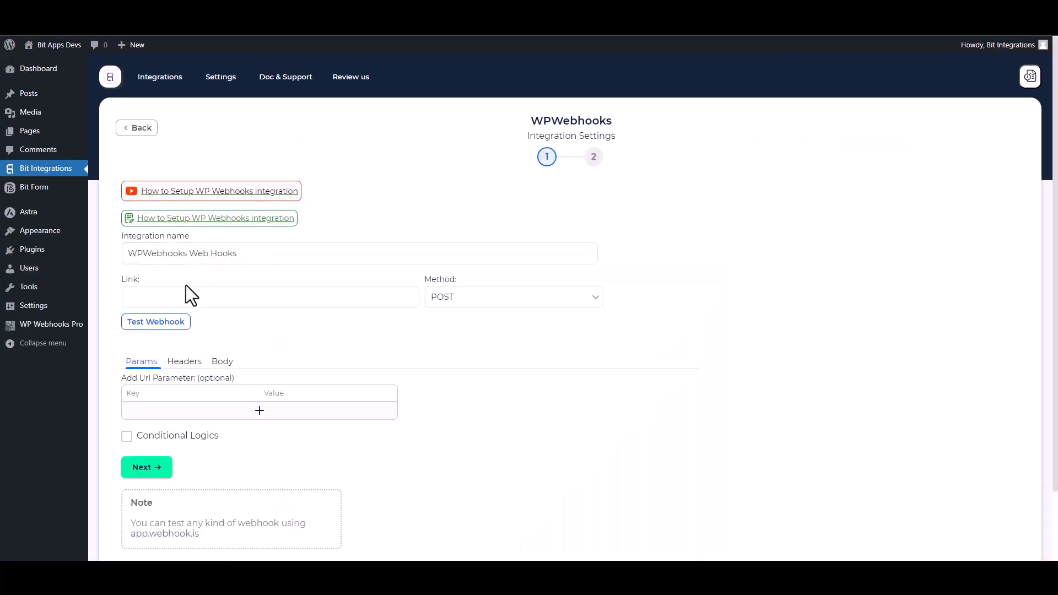
pyautogui.click(181, 296)
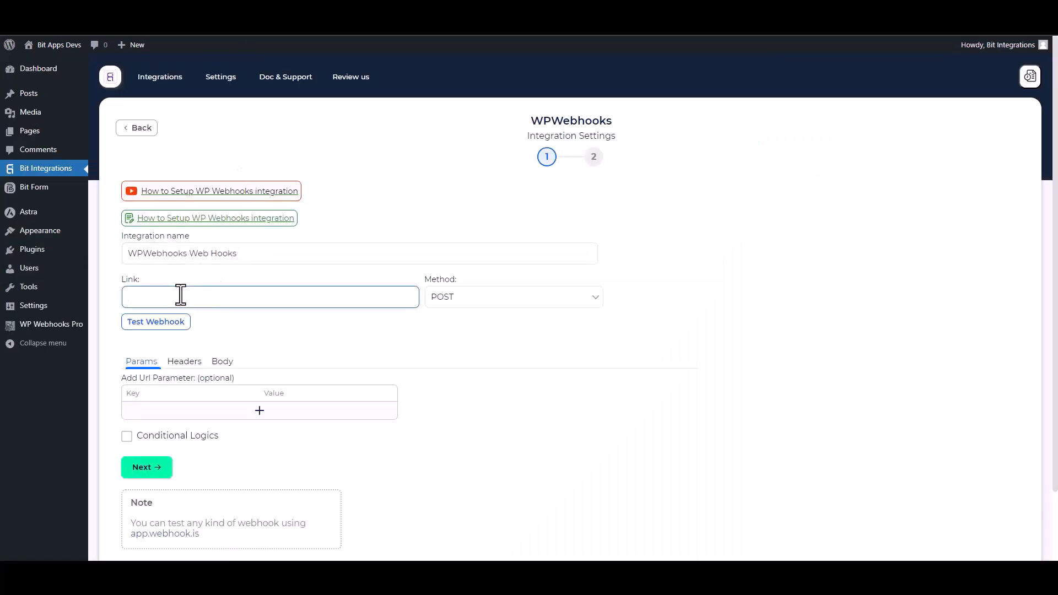
# - Paste the trigger URL into Link and send all data as application/json
pyautogui.hotkey('ctrl', 'v')
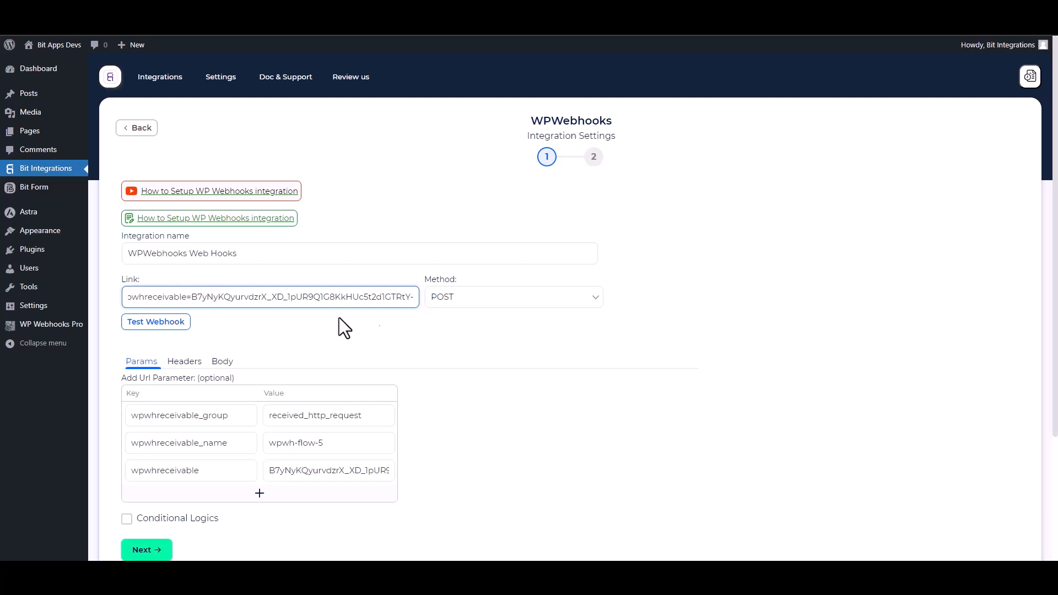
pyautogui.scroll(-1, 265, 322)
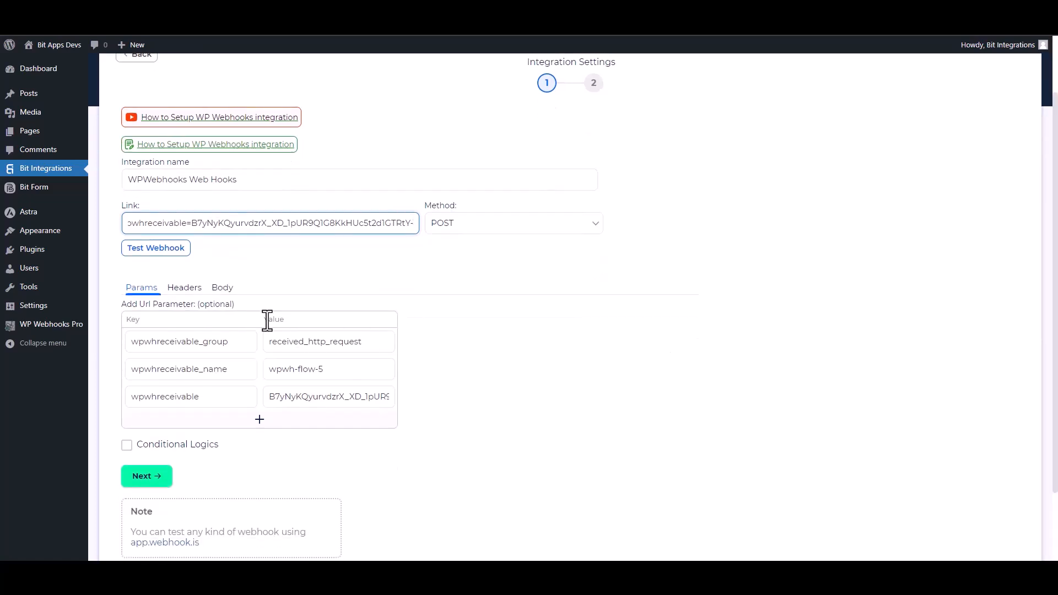
pyautogui.click(223, 289)
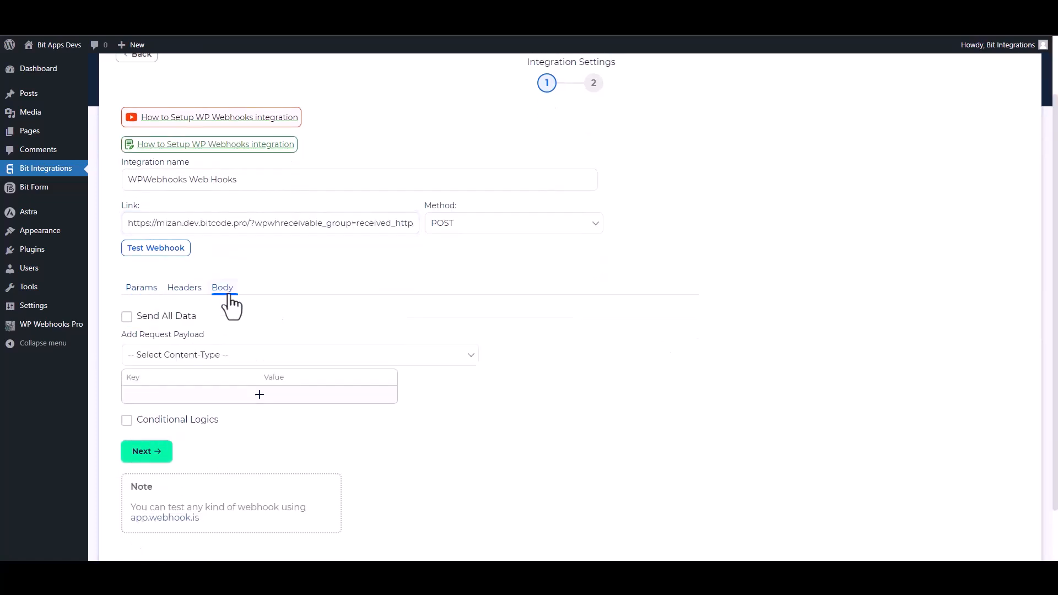
pyautogui.click(147, 317)
pyautogui.click(224, 355)
pyautogui.click(184, 385)
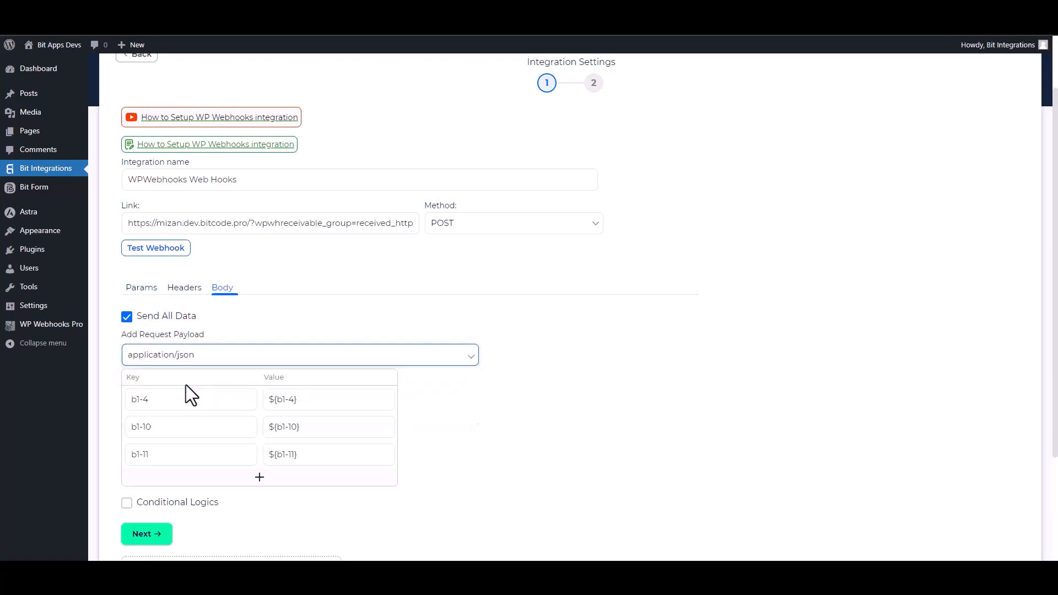
pyautogui.scroll(-1, 183, 384)
pyautogui.scroll(-1, 740, 394)
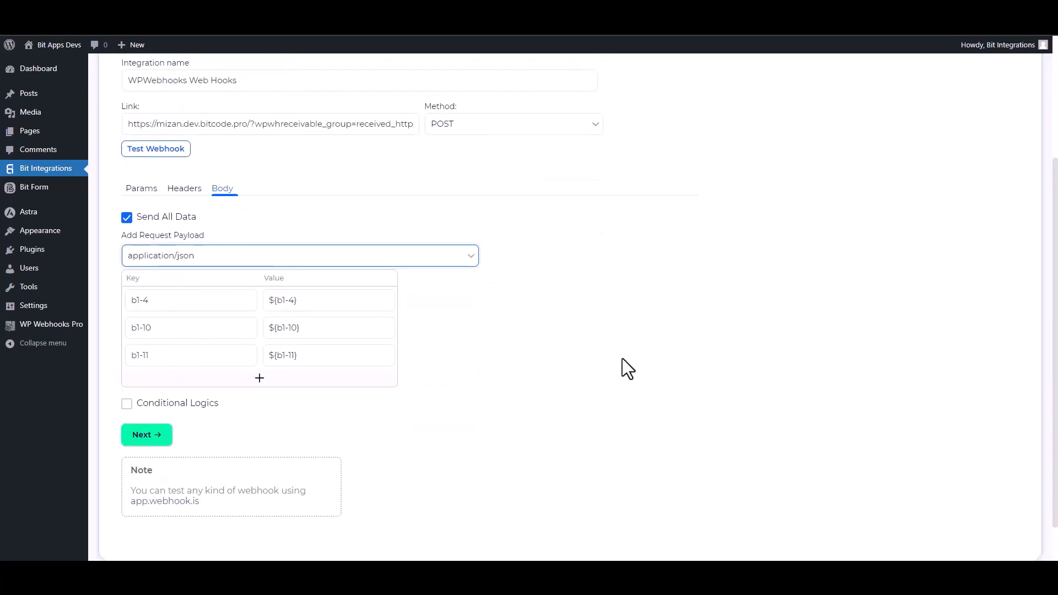
# - Test the webhook successfully, leave conditional logic off, and finish and save the integration
pyautogui.click(180, 156)
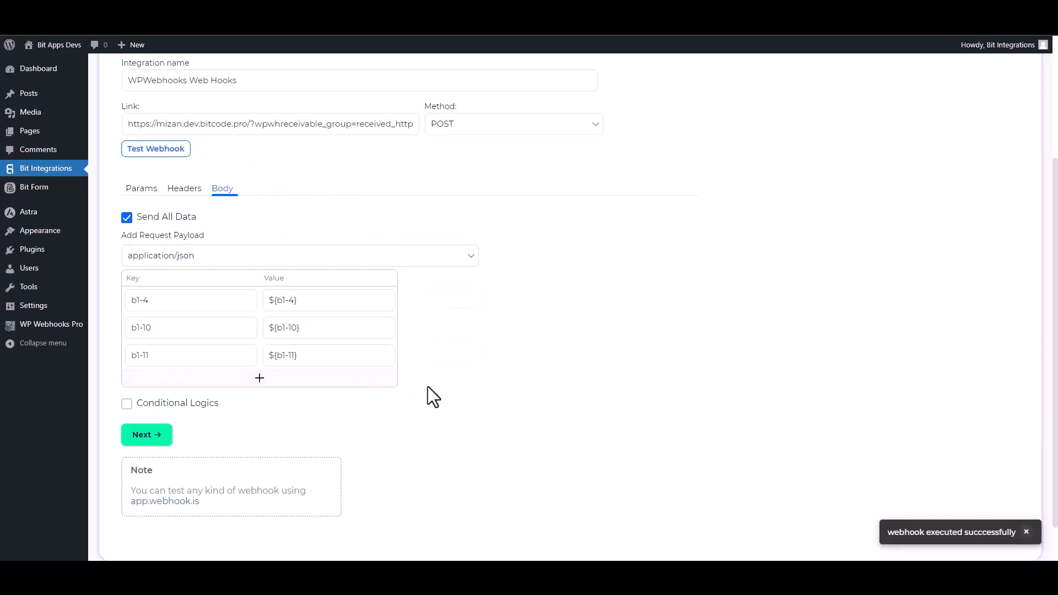
pyautogui.click(168, 412)
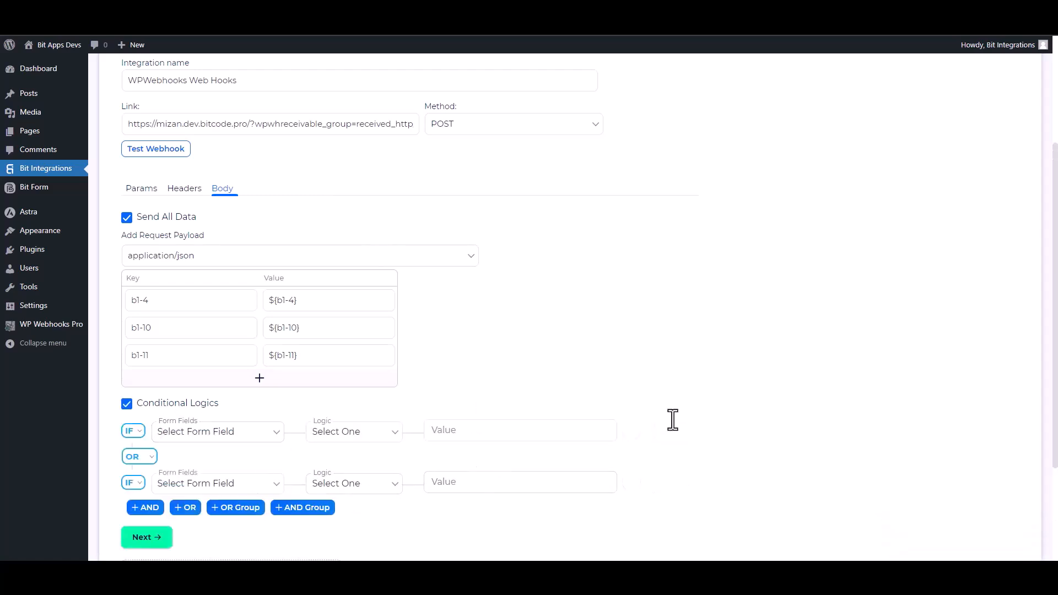
pyautogui.scroll(-2, 497, 456)
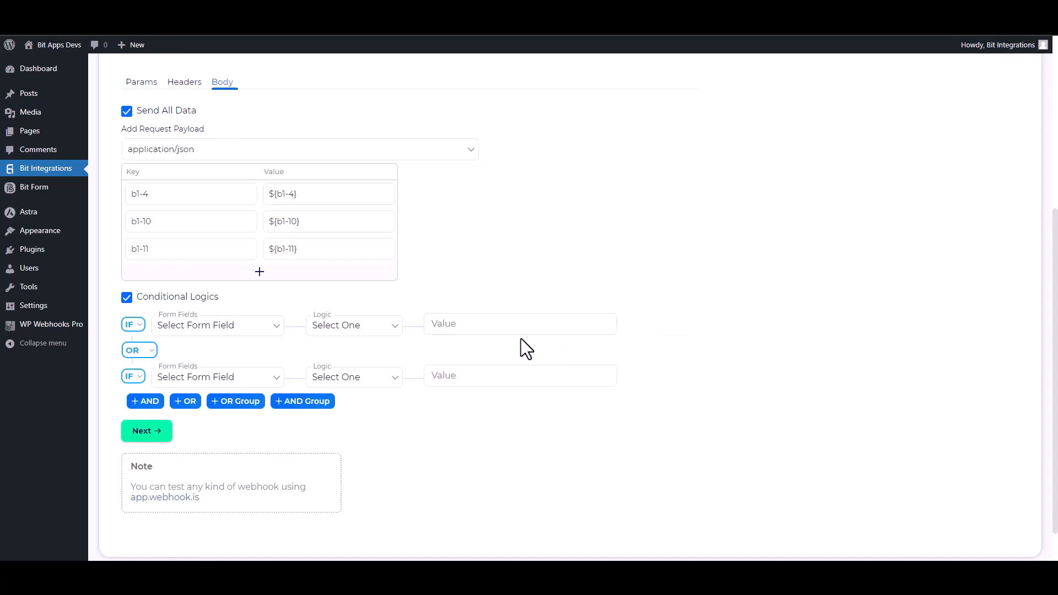
pyautogui.click(127, 297)
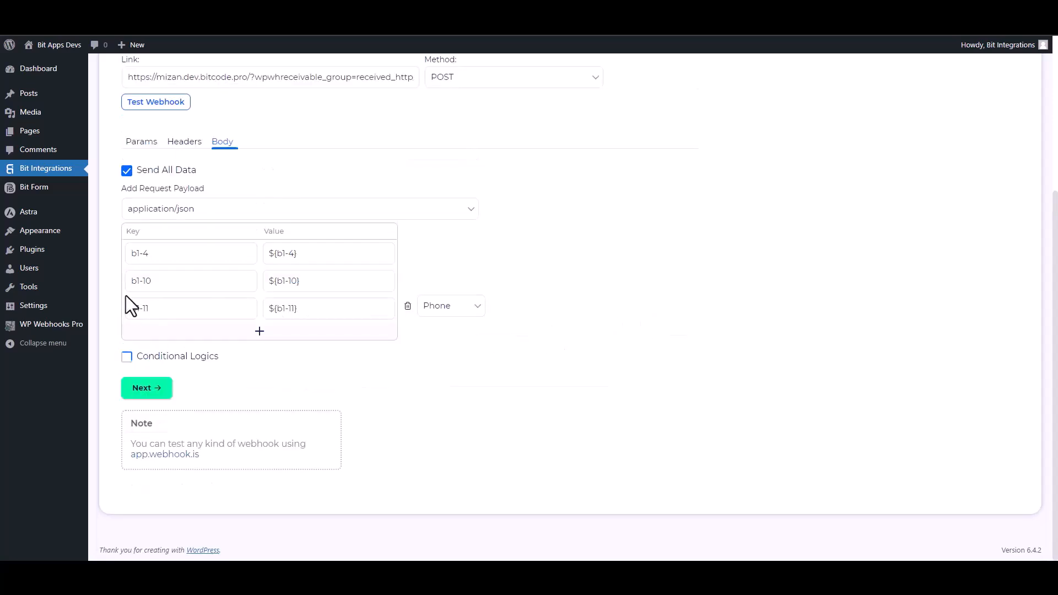
pyautogui.click(164, 387)
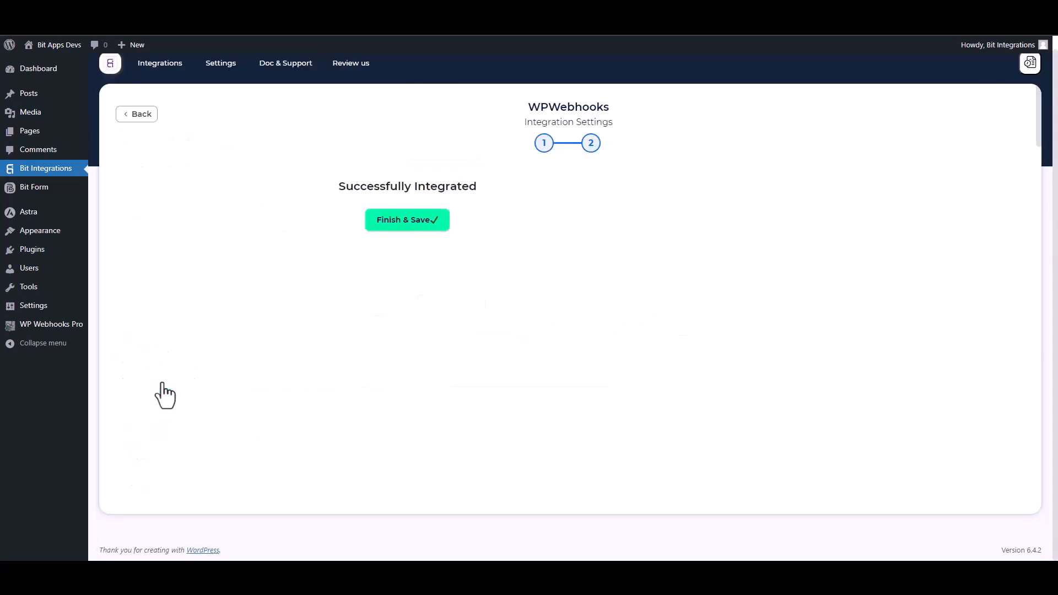
pyautogui.click(560, 226)
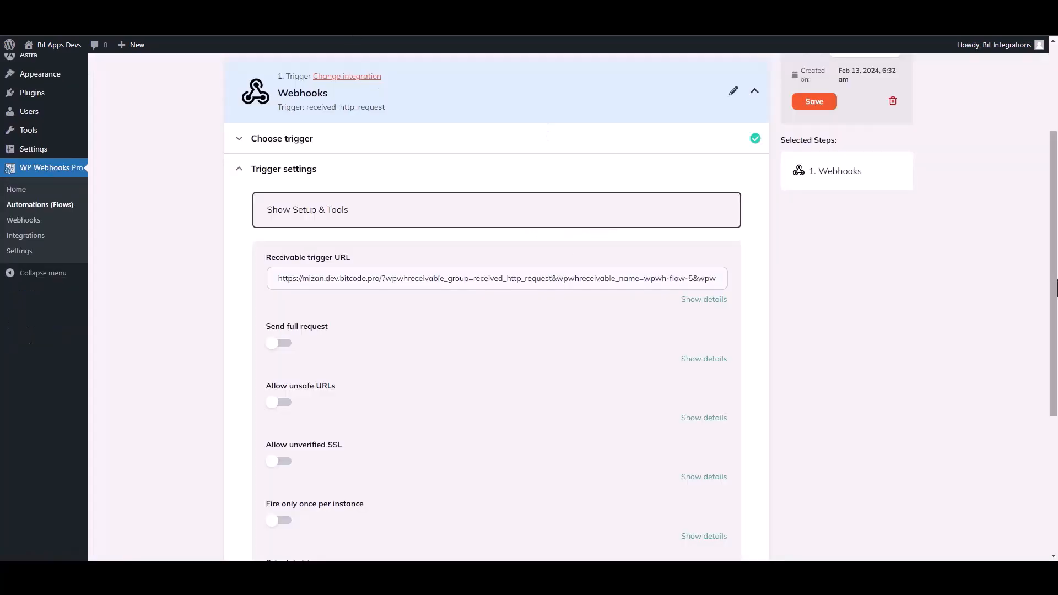
# - Save the trigger fields and finish the trigger using Log #18 data (b1-4, b1-10, b1-11)
pyautogui.scroll(-3, 574, 265)
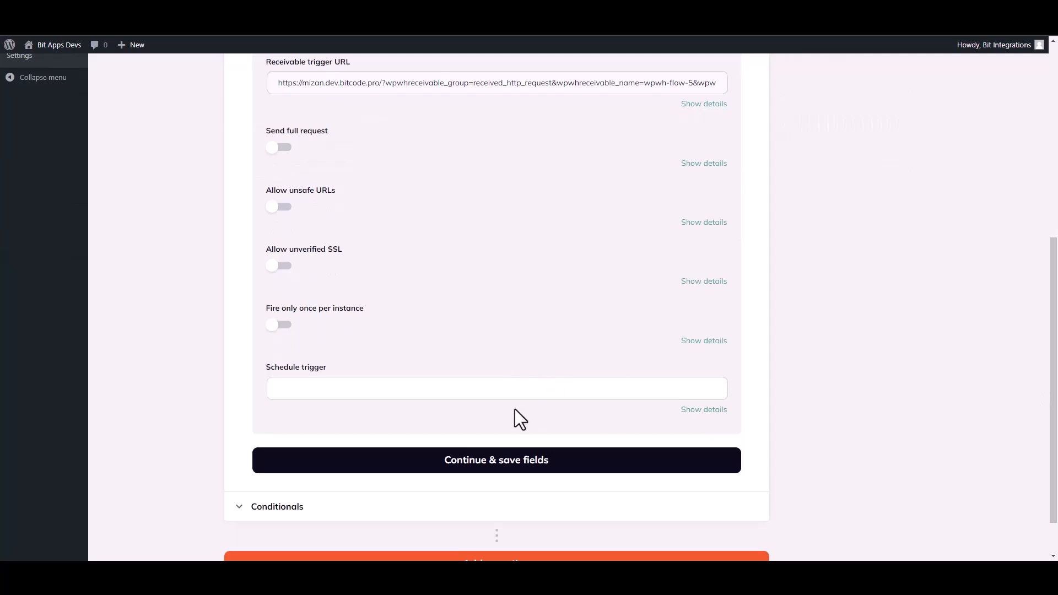
pyautogui.click(490, 462)
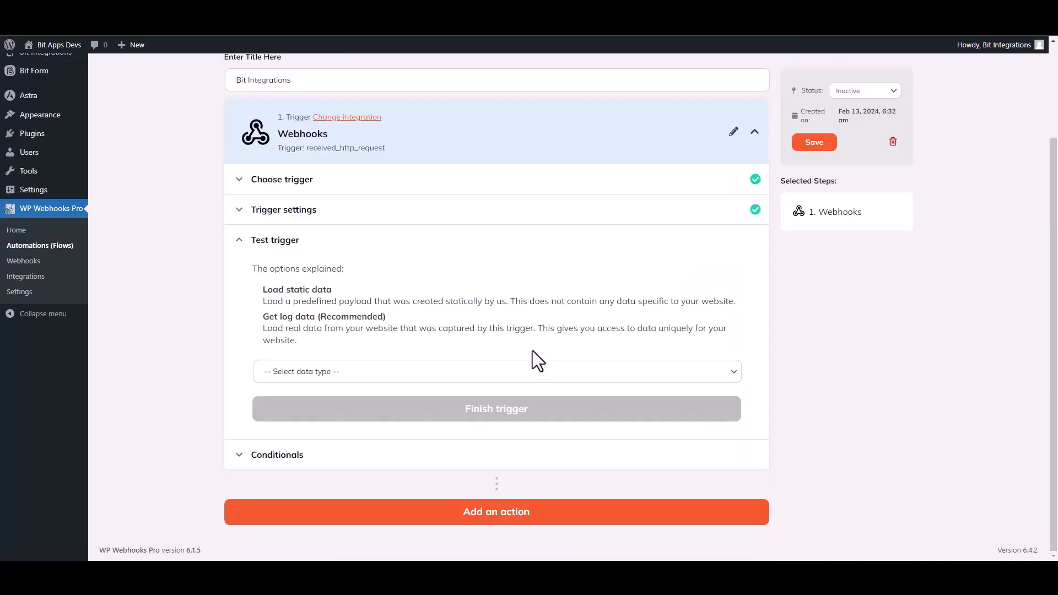
pyautogui.click(334, 374)
pyautogui.click(301, 410)
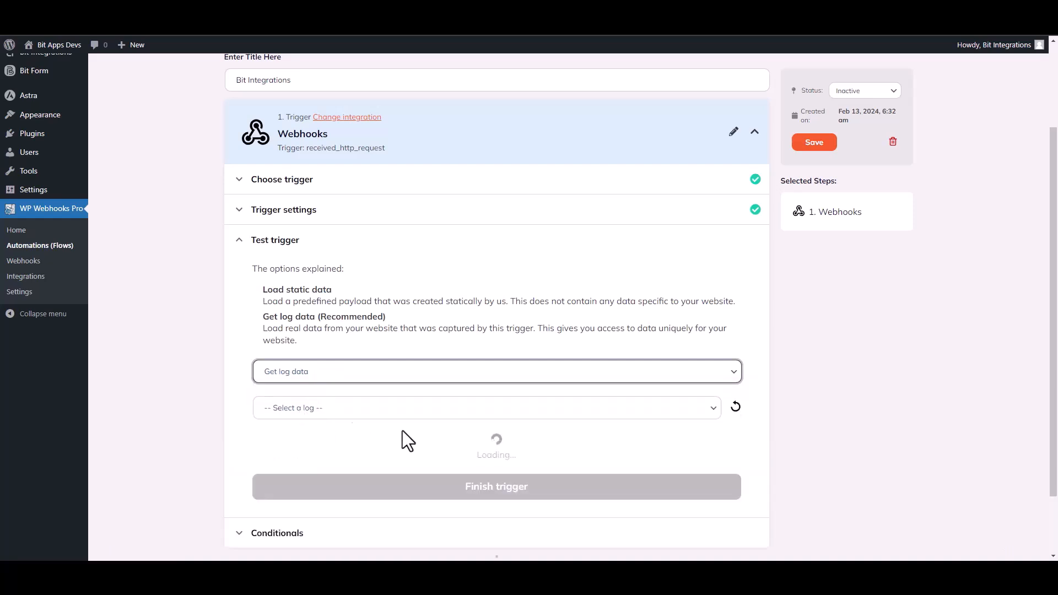
pyautogui.click(563, 416)
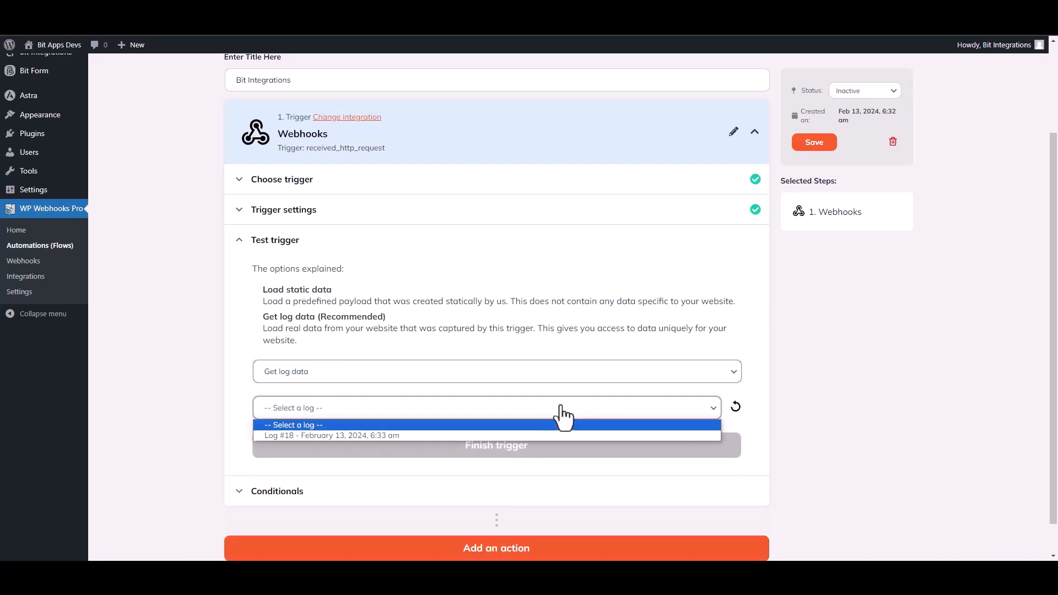
pyautogui.click(344, 435)
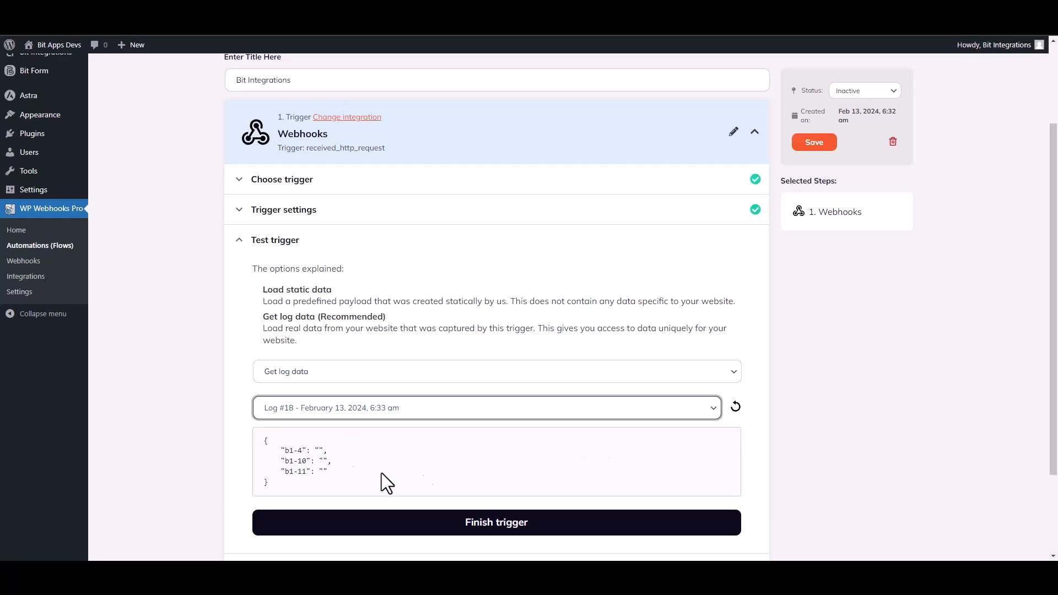
pyautogui.moveTo(330, 477); pyautogui.dragTo(265, 440)
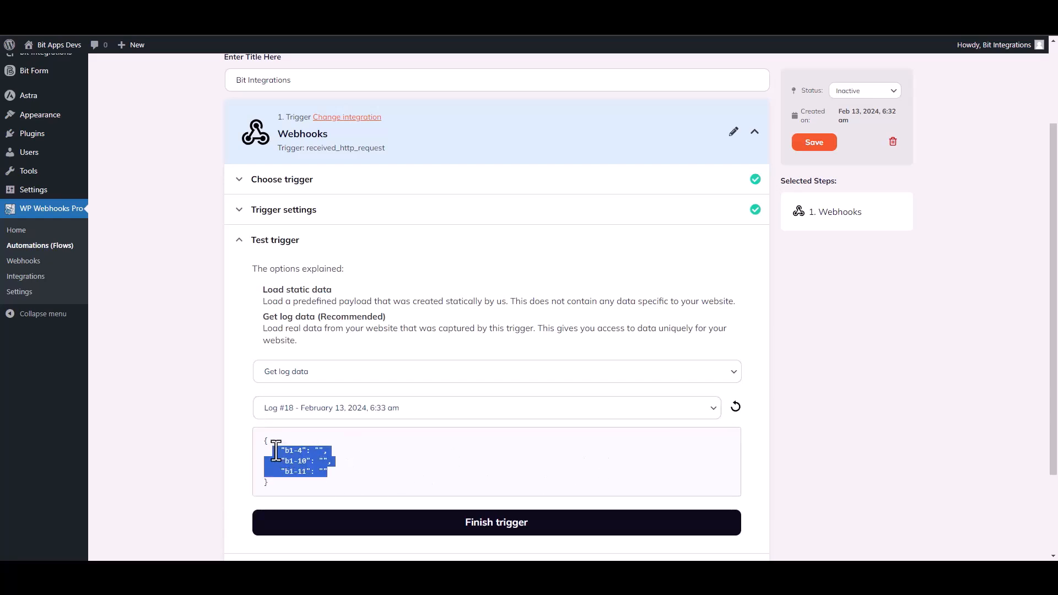
pyautogui.click(472, 478)
pyautogui.scroll(-2, 648, 415)
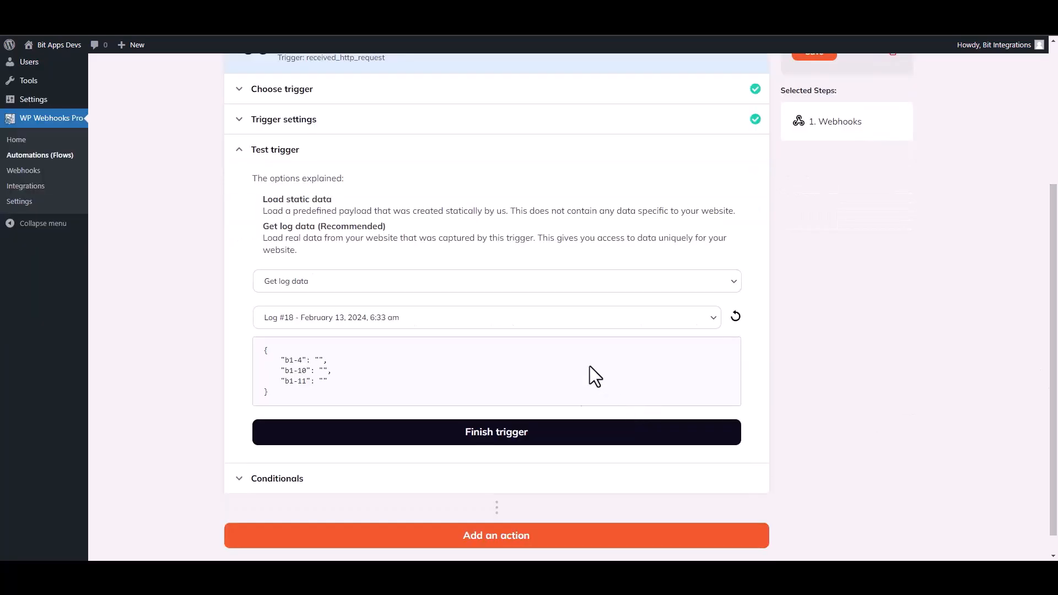
pyautogui.click(510, 433)
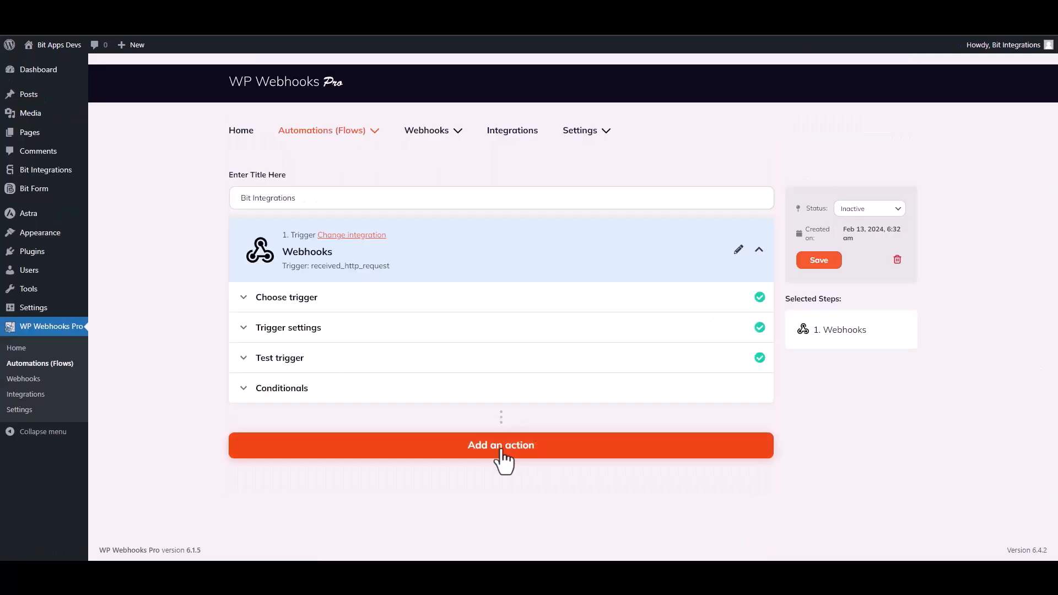
# - Add a WordPress 'Create user' action as step 2 and continue to its settings
pyautogui.click(501, 447)
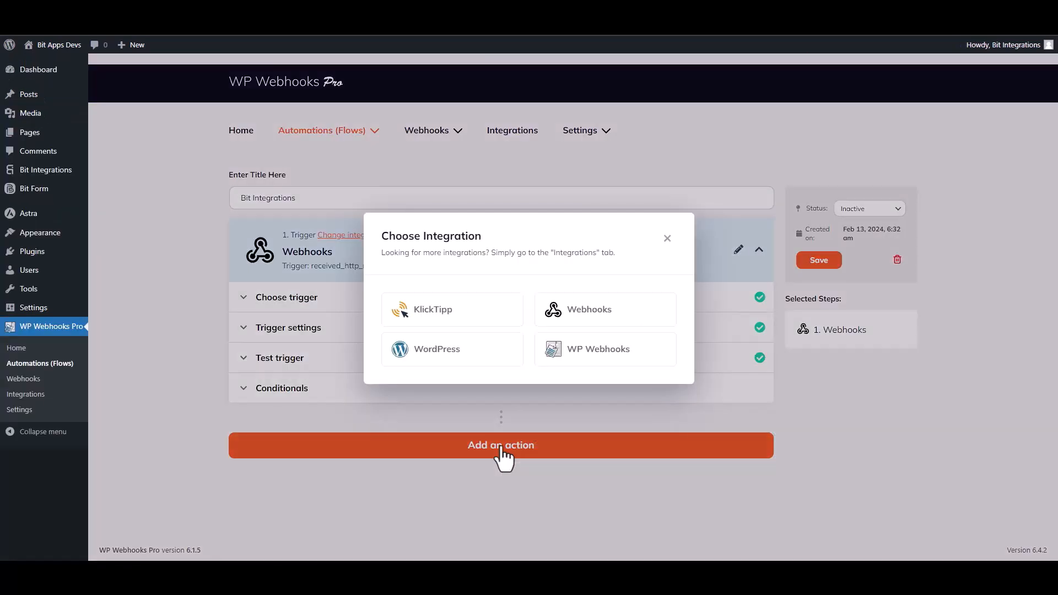
pyautogui.click(457, 357)
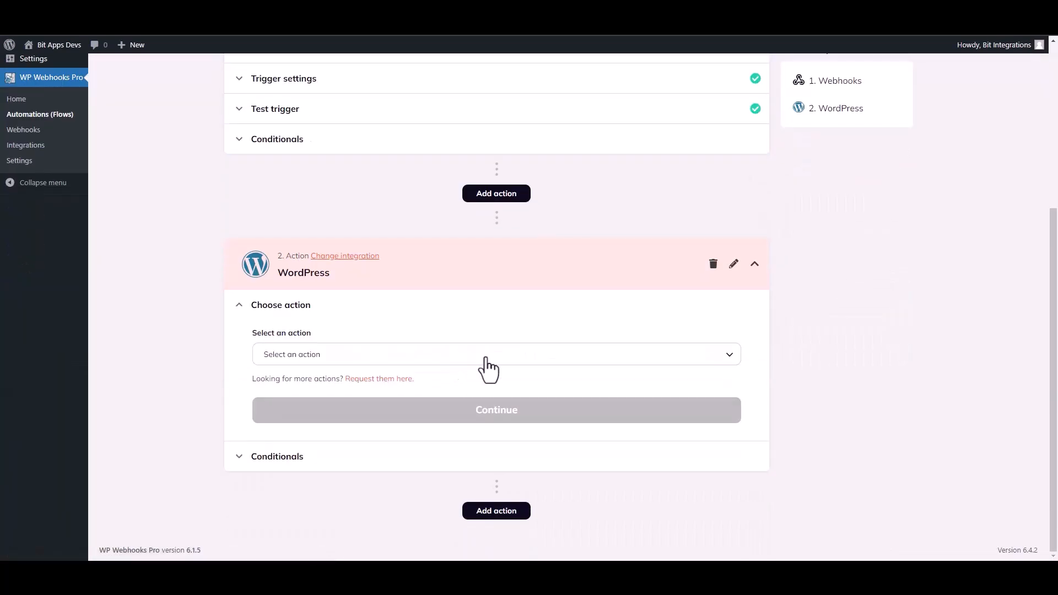
pyautogui.click(330, 363)
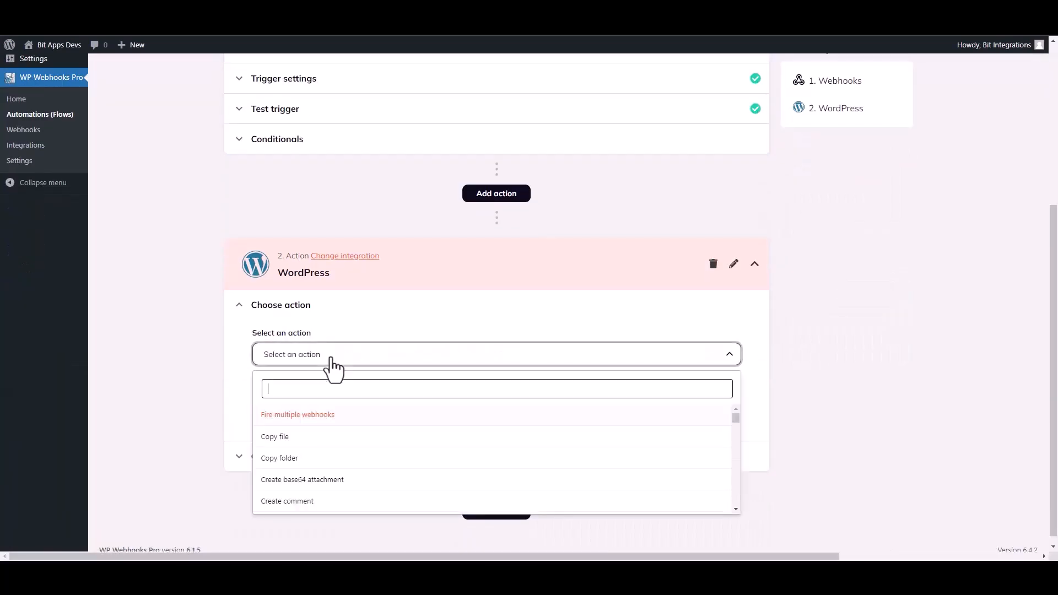
pyautogui.write('create u')
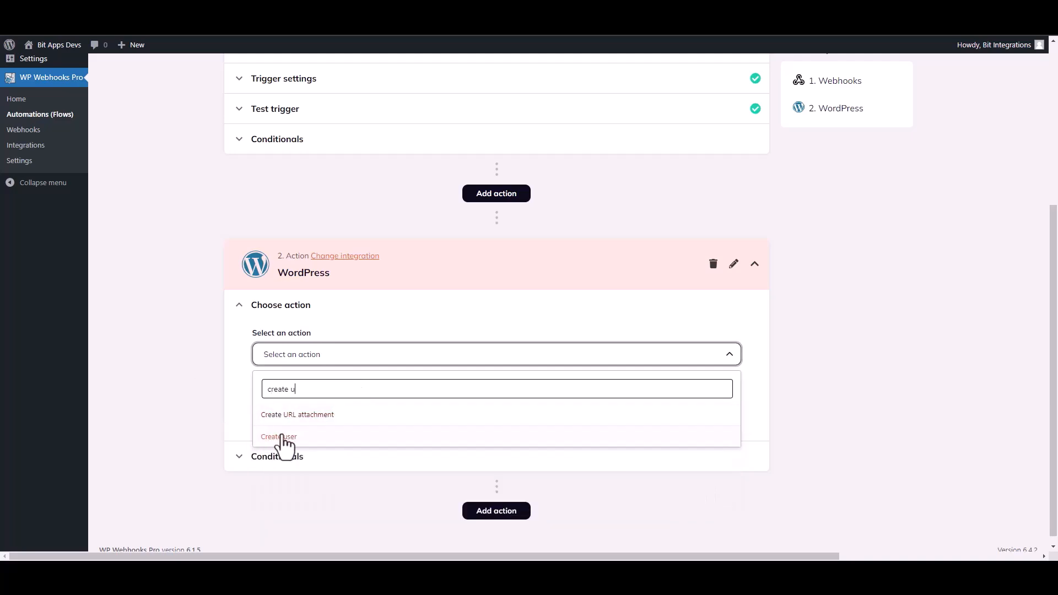
pyautogui.click(279, 437)
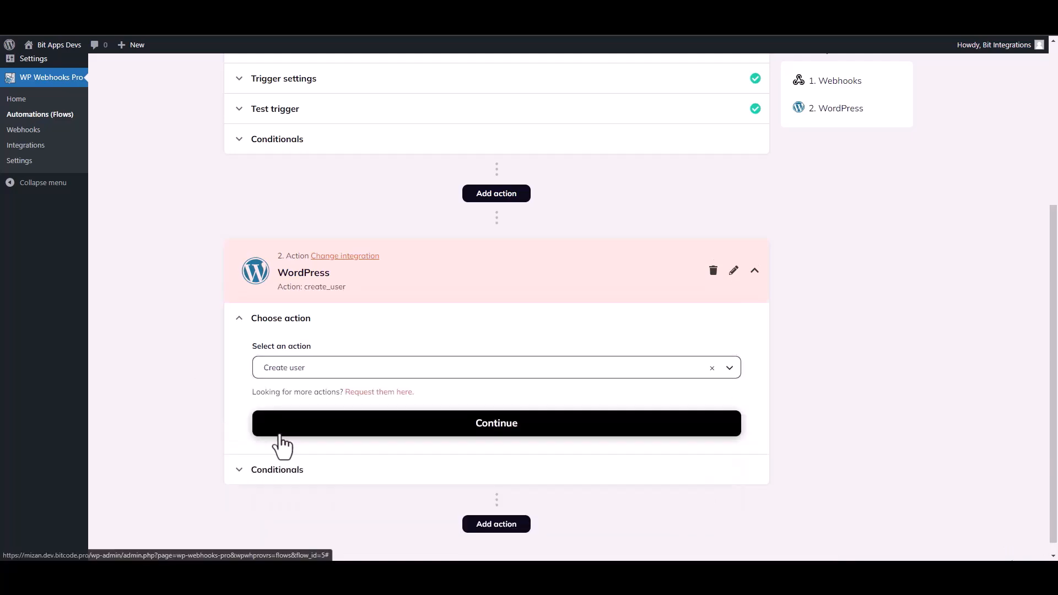
pyautogui.click(394, 423)
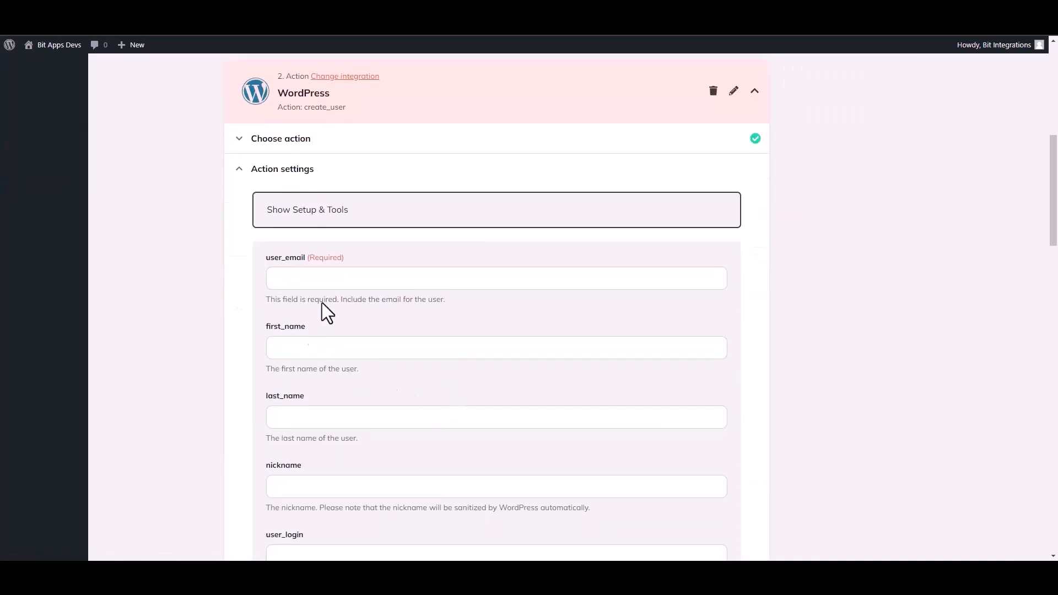
# - Map {b1-4} to user_email and {b1-10} to first_name in the Create user action
pyautogui.click(304, 282)
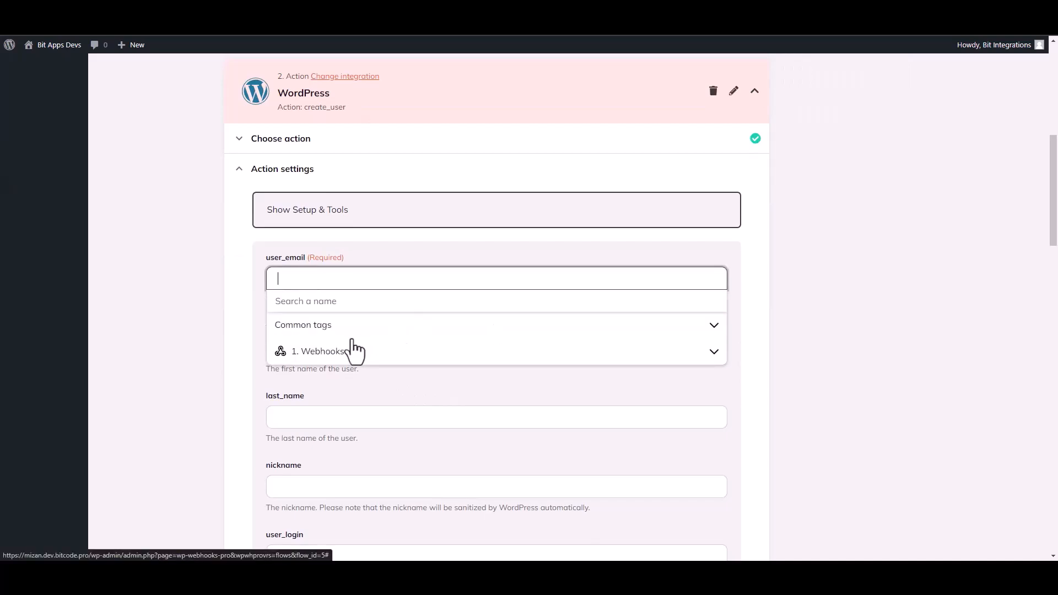
pyautogui.click(329, 354)
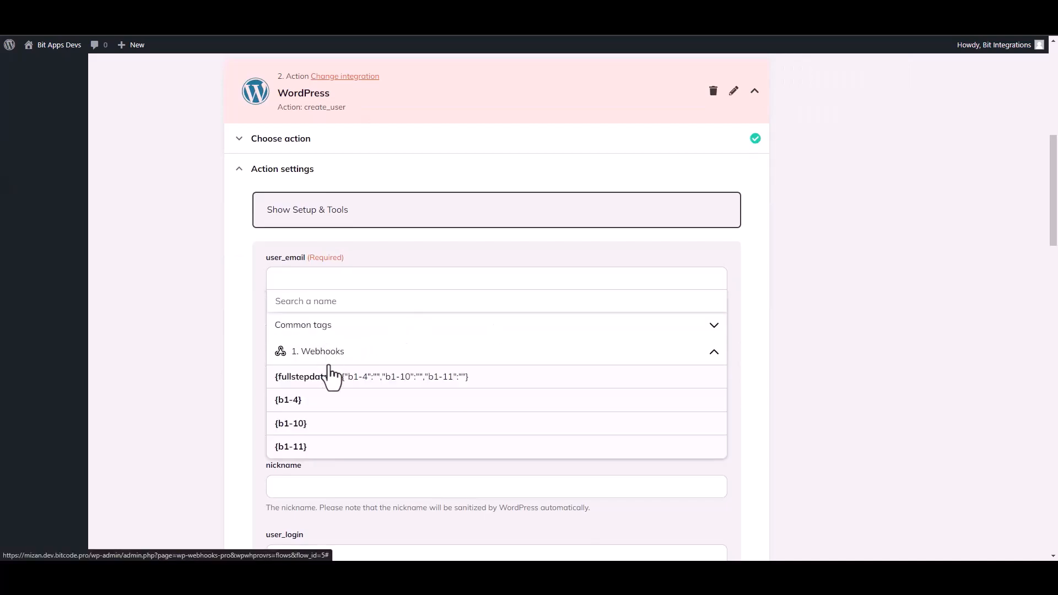
pyautogui.click(303, 405)
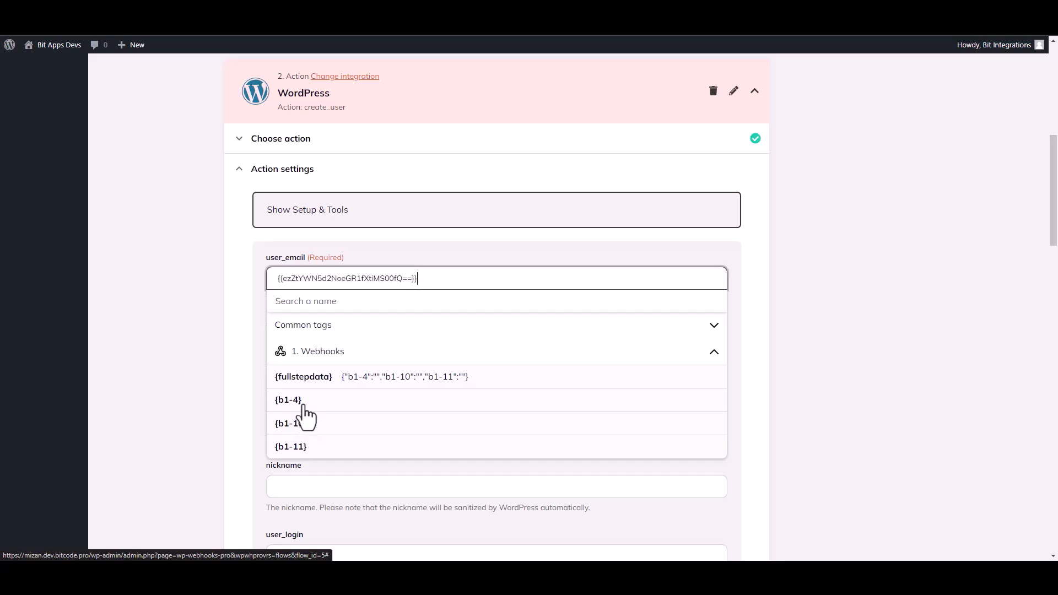
pyautogui.click(201, 370)
pyautogui.click(297, 355)
pyautogui.click(331, 425)
pyautogui.click(302, 496)
pyautogui.click(203, 412)
pyautogui.moveTo(1055, 206); pyautogui.dragTo(1056, 493)
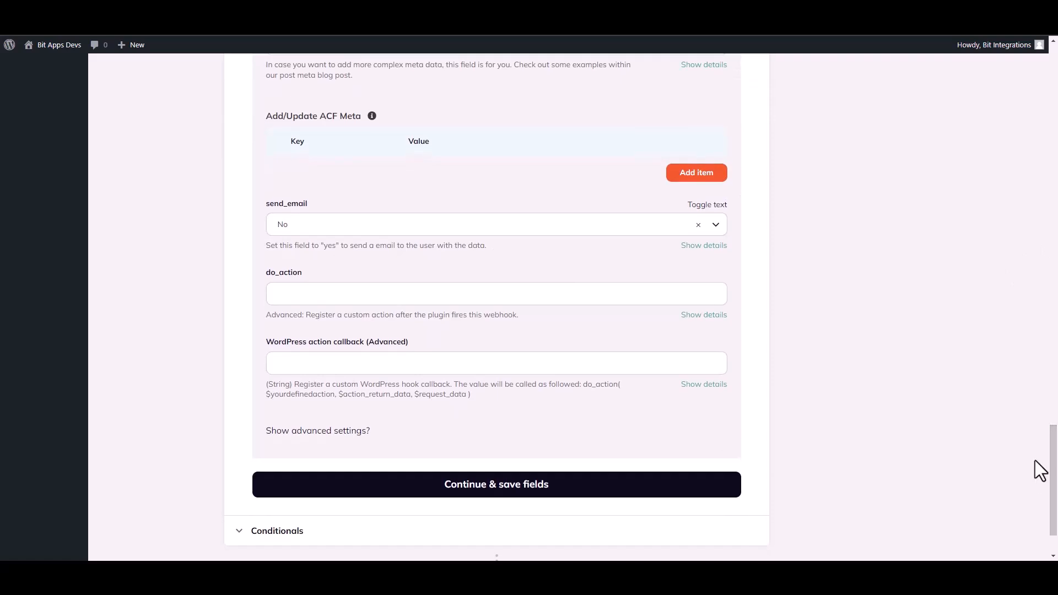
# - Save the field mappings and fire the Create user action live as a test
pyautogui.click(542, 489)
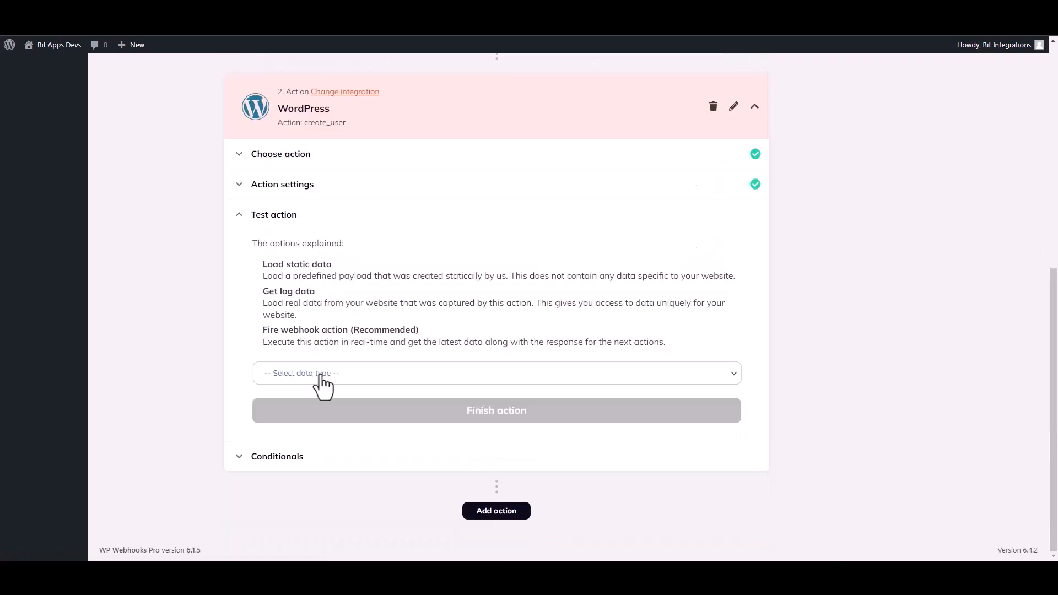
pyautogui.click(321, 375)
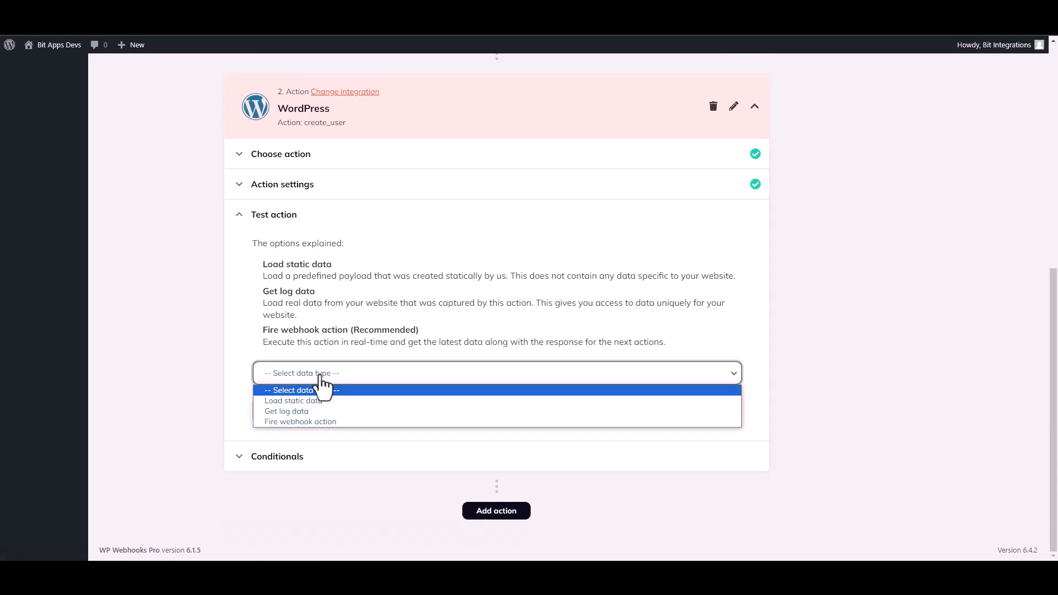
pyautogui.click(291, 421)
pyautogui.click(297, 408)
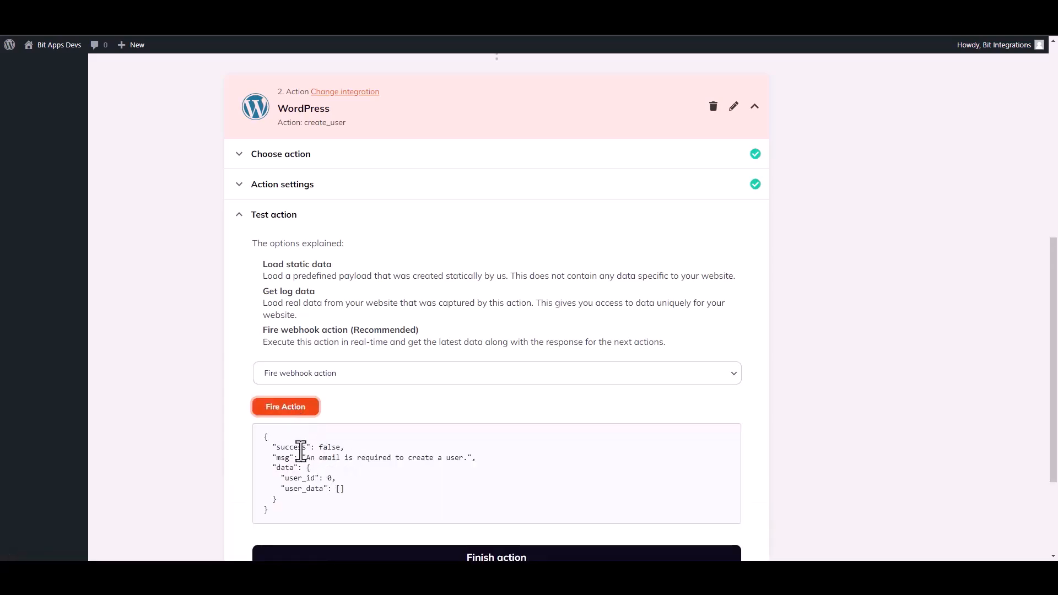
# - Review the 'An email is required' response and finish the action step
pyautogui.moveTo(277, 447); pyautogui.dragTo(307, 449)
pyautogui.click(533, 466)
pyautogui.moveTo(1055, 357); pyautogui.dragTo(1055, 427)
pyautogui.click(515, 428)
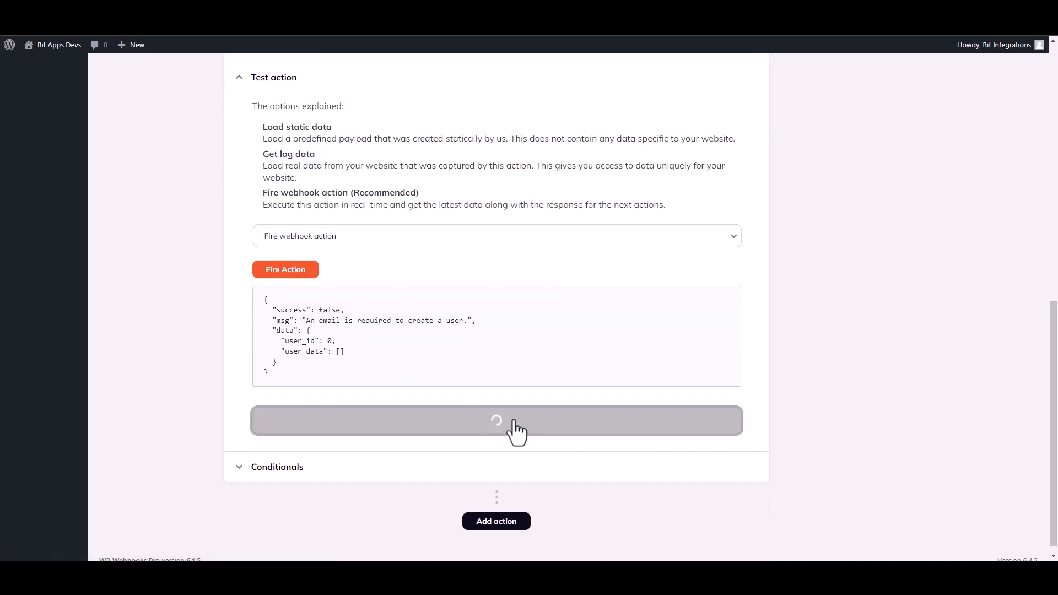
# - Change the Bit Integrations flow's status from inactive to Active and save the flow
pyautogui.scroll(3, 938, 185)
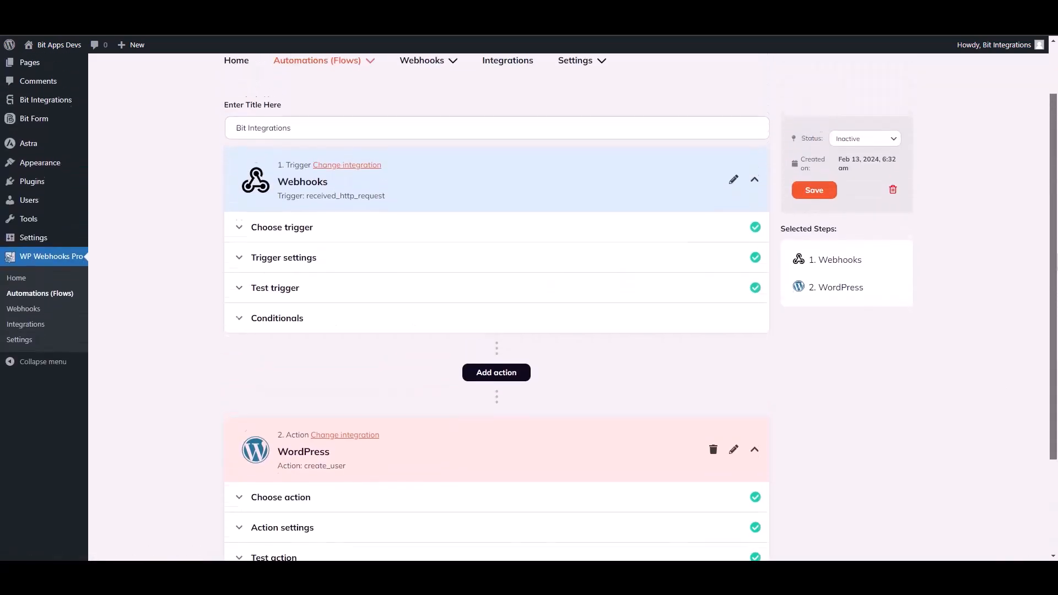
pyautogui.click(862, 157)
pyautogui.click(845, 173)
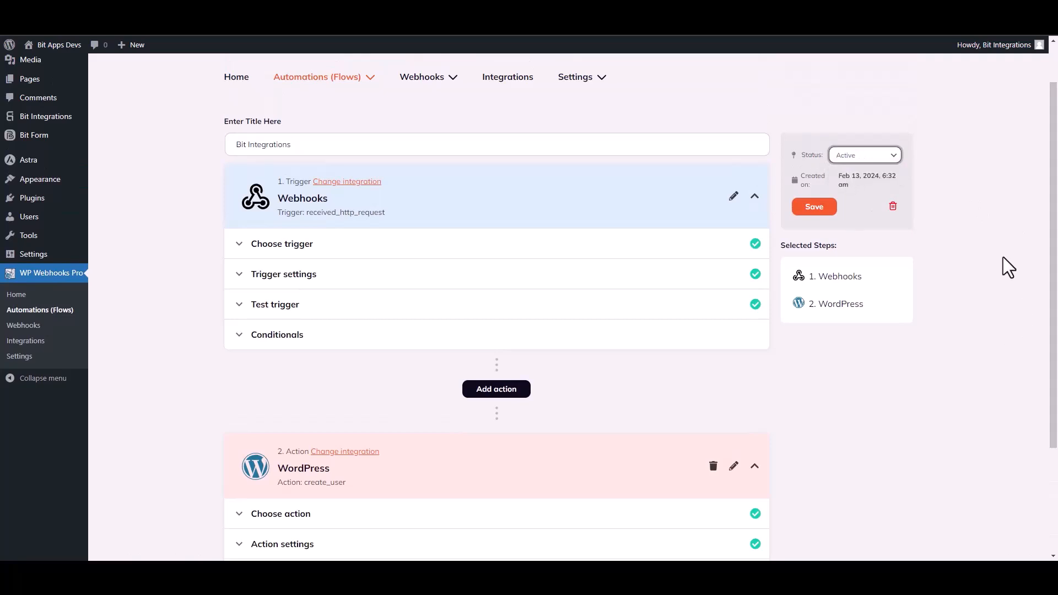
pyautogui.click(815, 207)
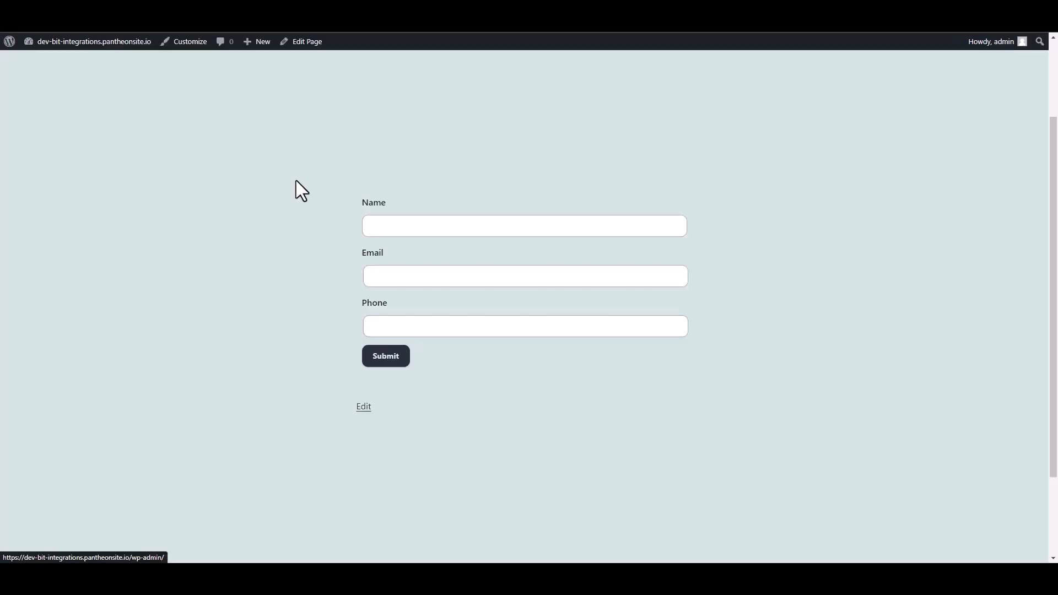
# - Enter 'Bit Integrations' as the Name, plus a contact e-mail and phone number, and submit the form
pyautogui.click(397, 226)
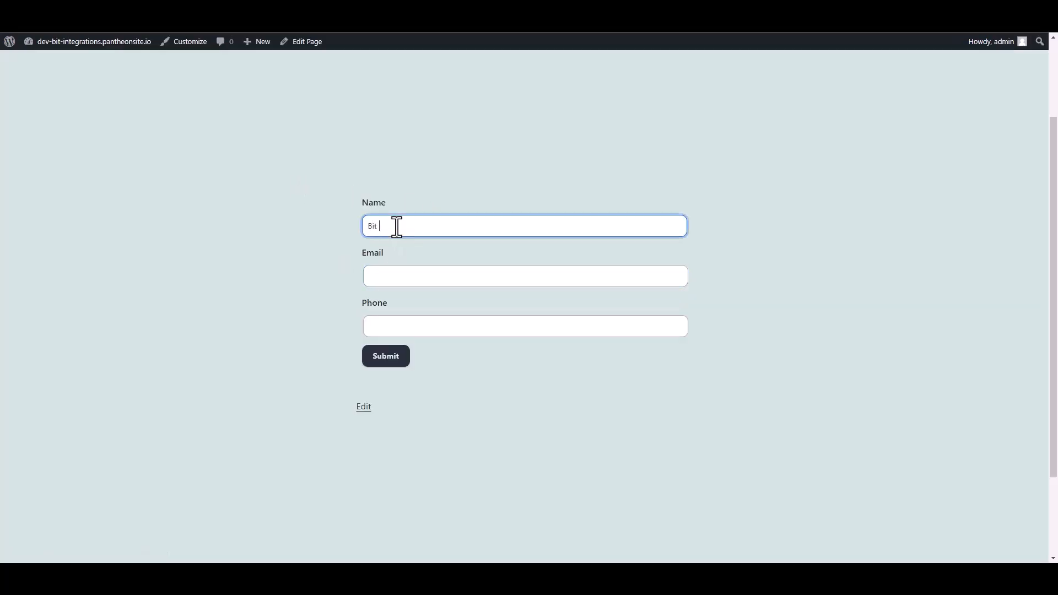
pyautogui.write('Bit Integrations')
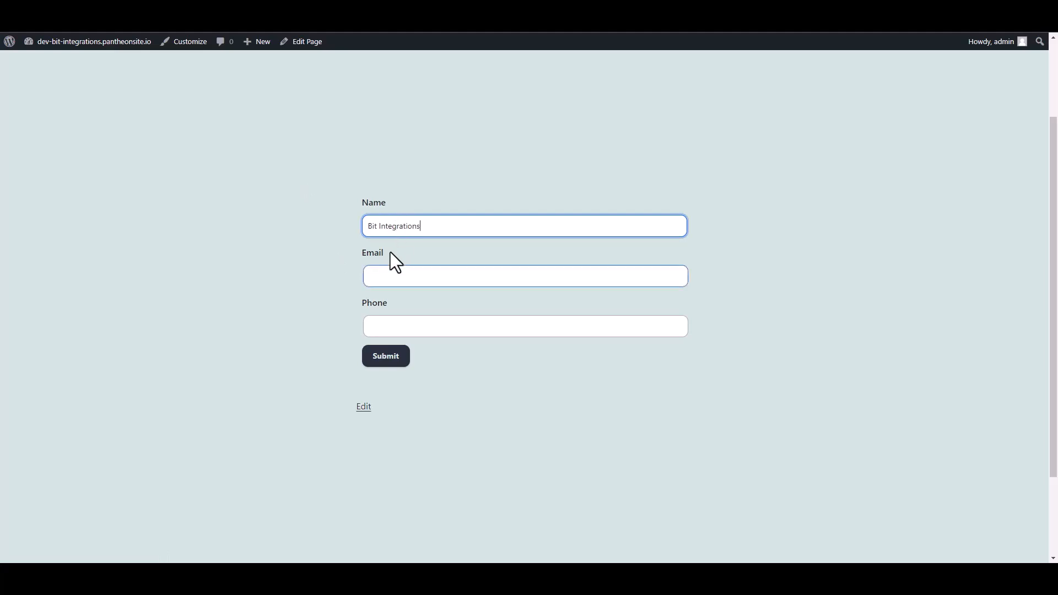
pyautogui.click(385, 277)
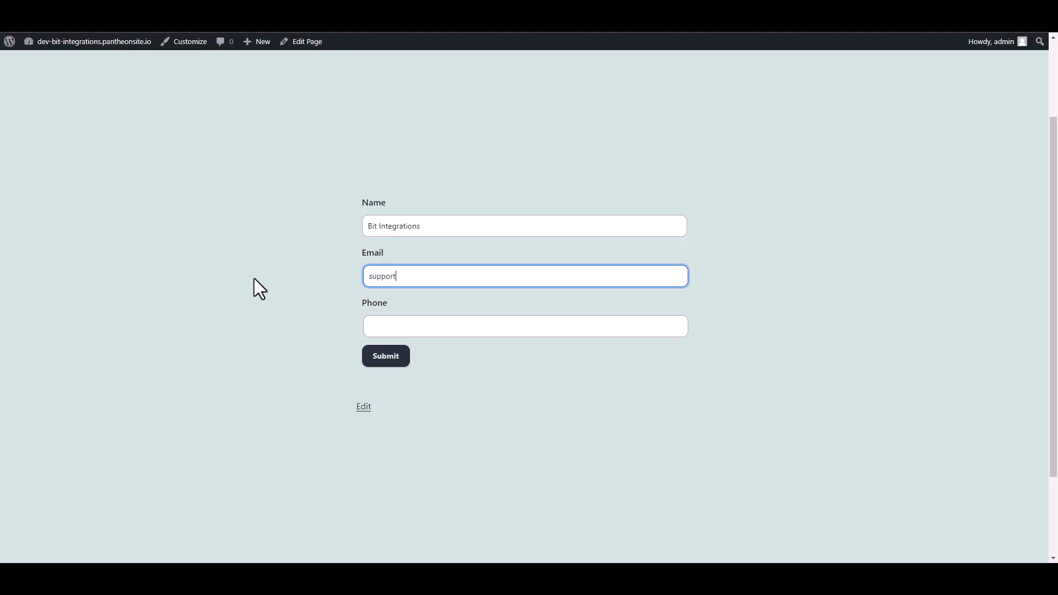
pyautogui.press('Tab')
pyautogui.write('4')
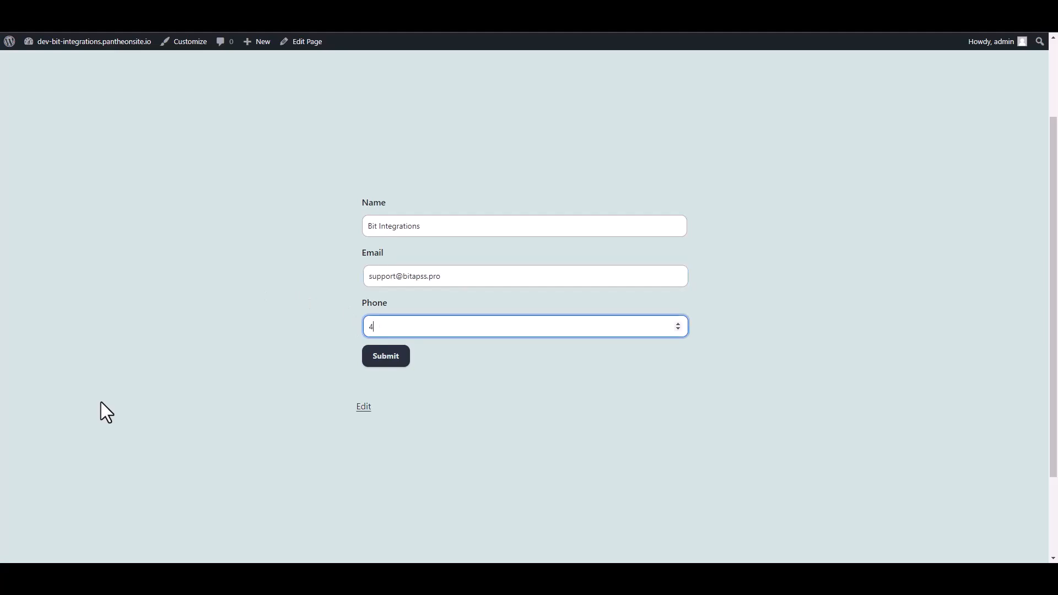
pyautogui.write('44555666')
pyautogui.click(397, 359)
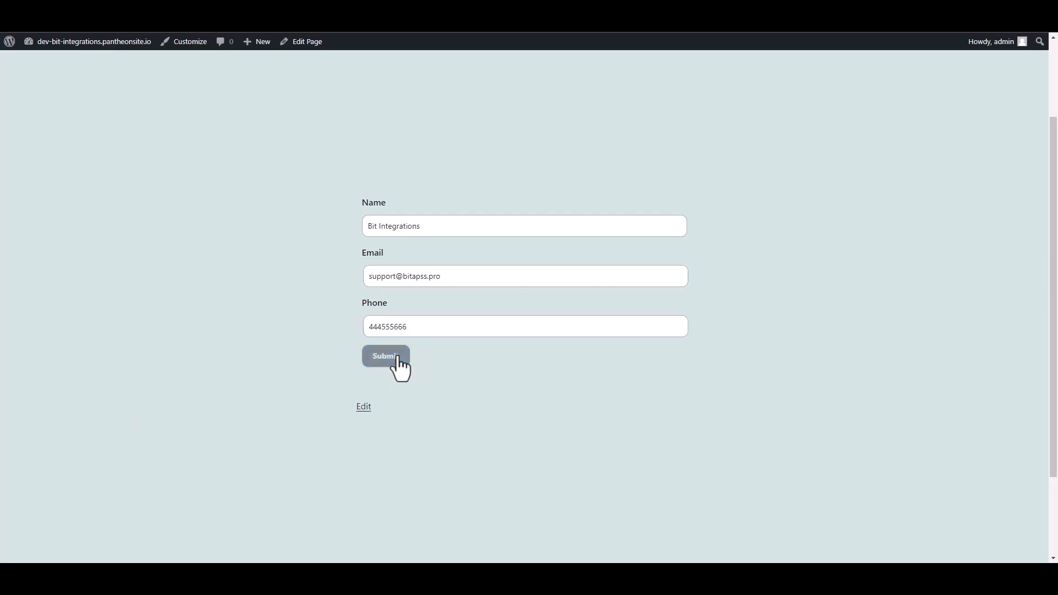